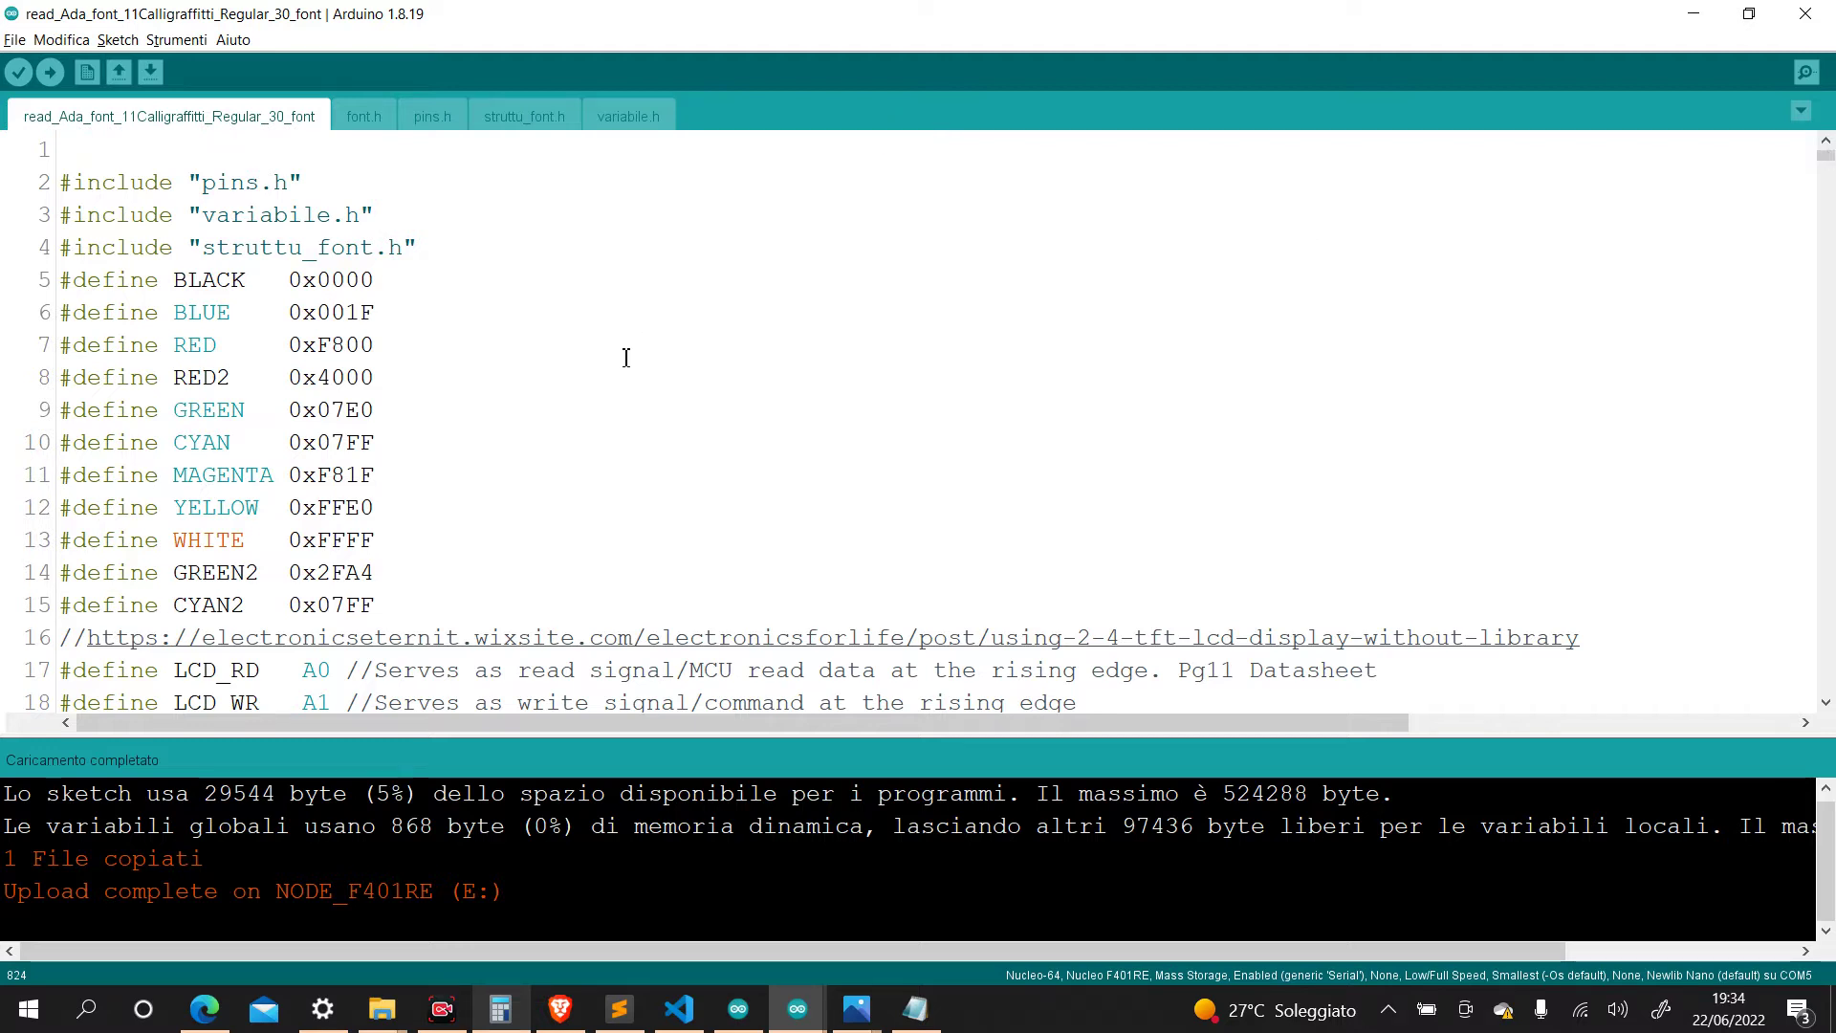
scroll(626, 357, "down", 3)
scroll(629, 360, "down", 1)
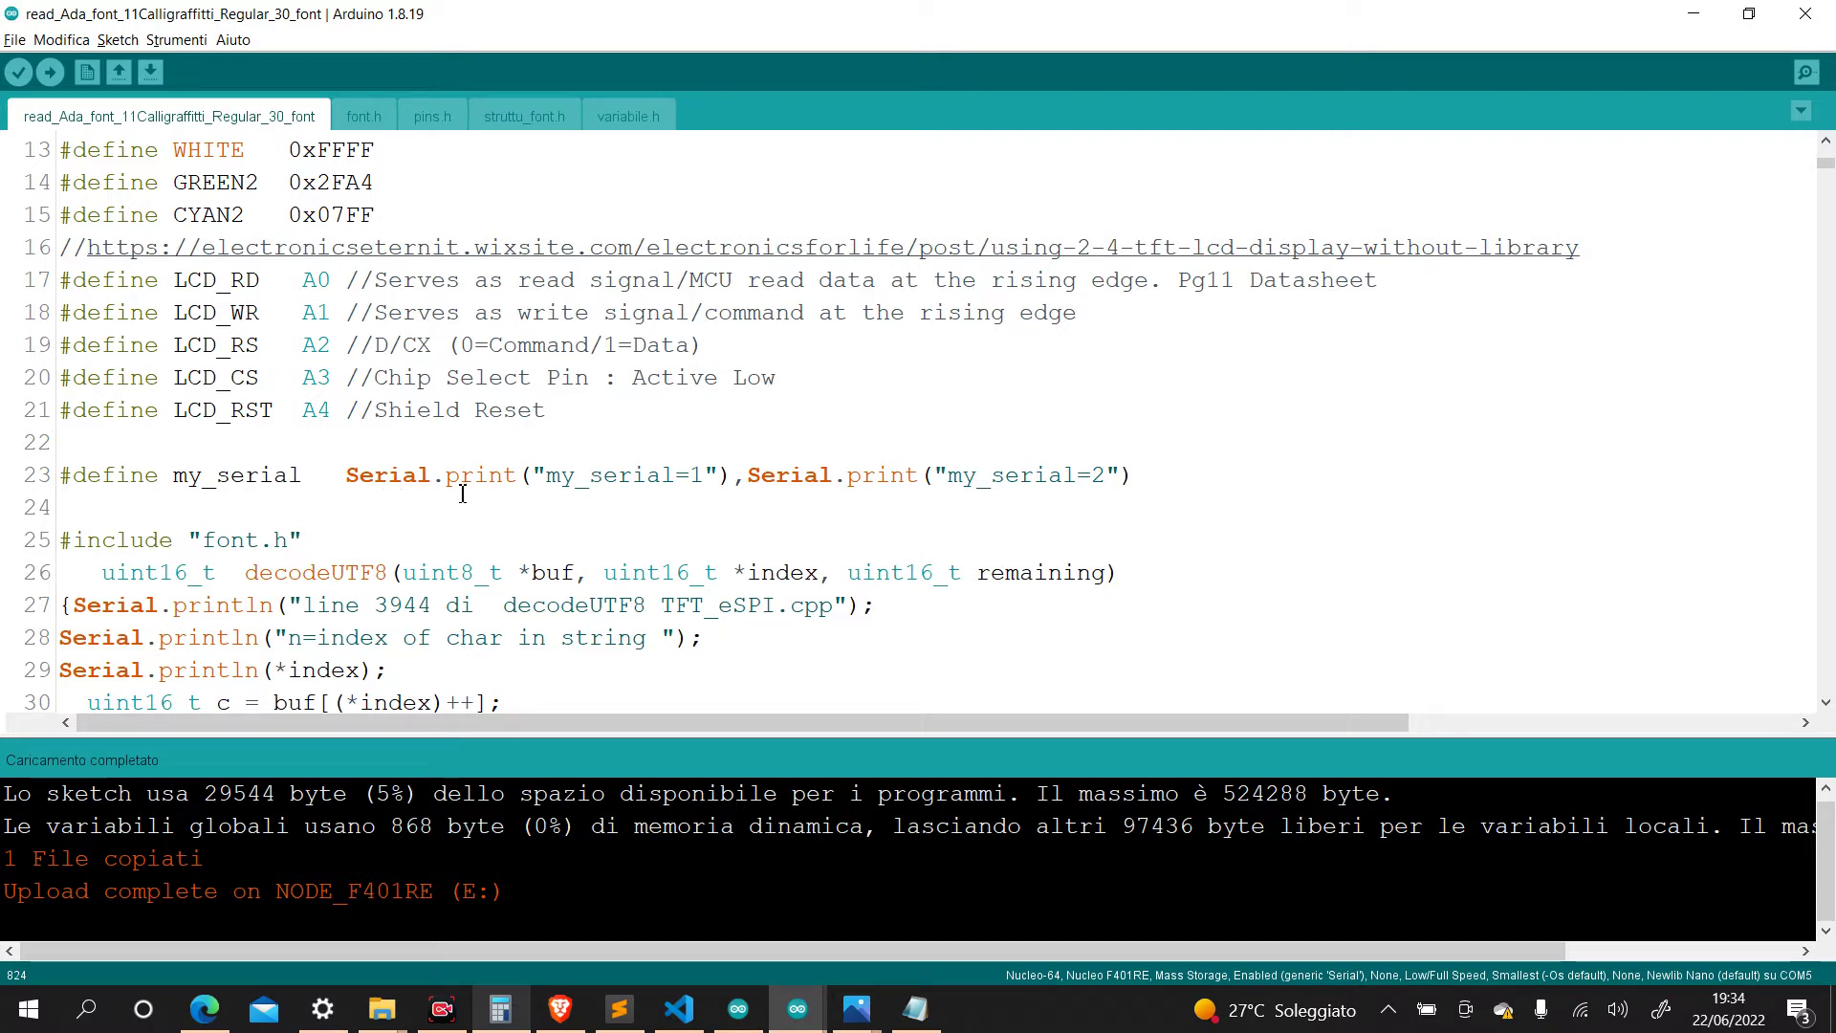
Locate my_serial in the sketch, then put the cursor at line 415's end in TFT_eSPI_STM32.h
left_click(747, 476)
left_click_drag(1826, 171, 1826, 696)
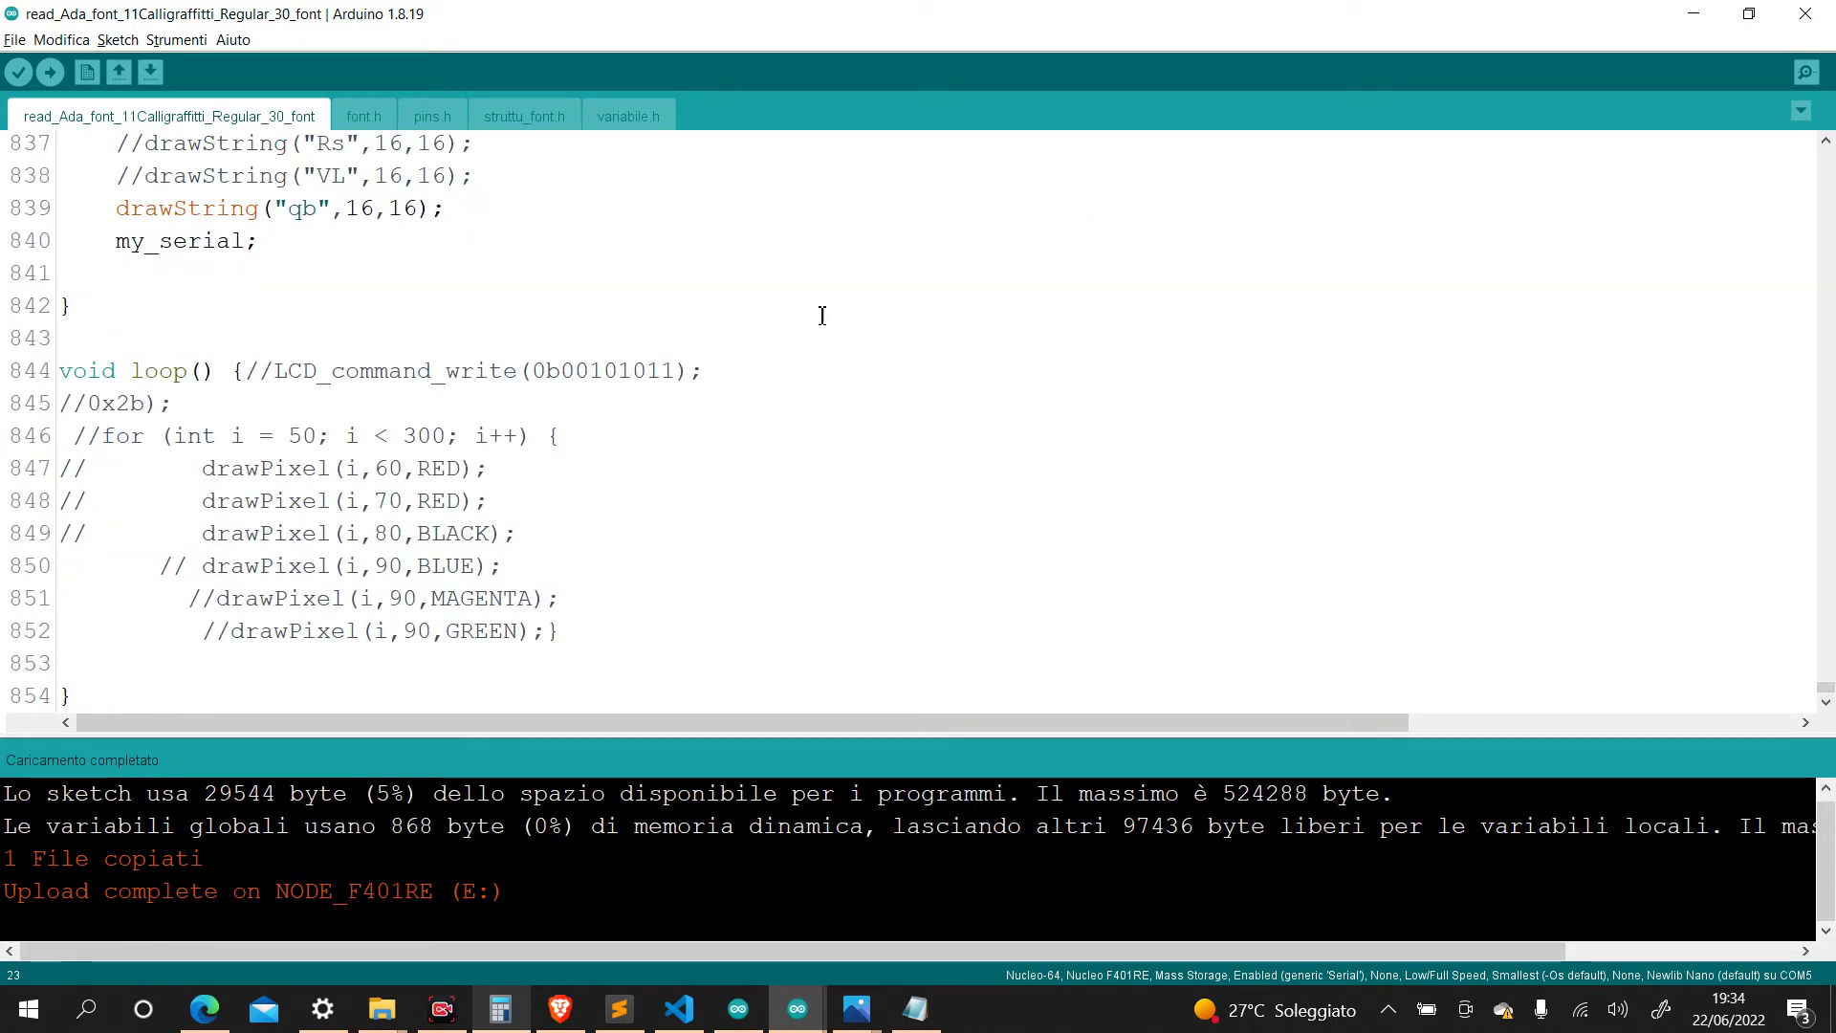
scroll(234, 427, "up", 1)
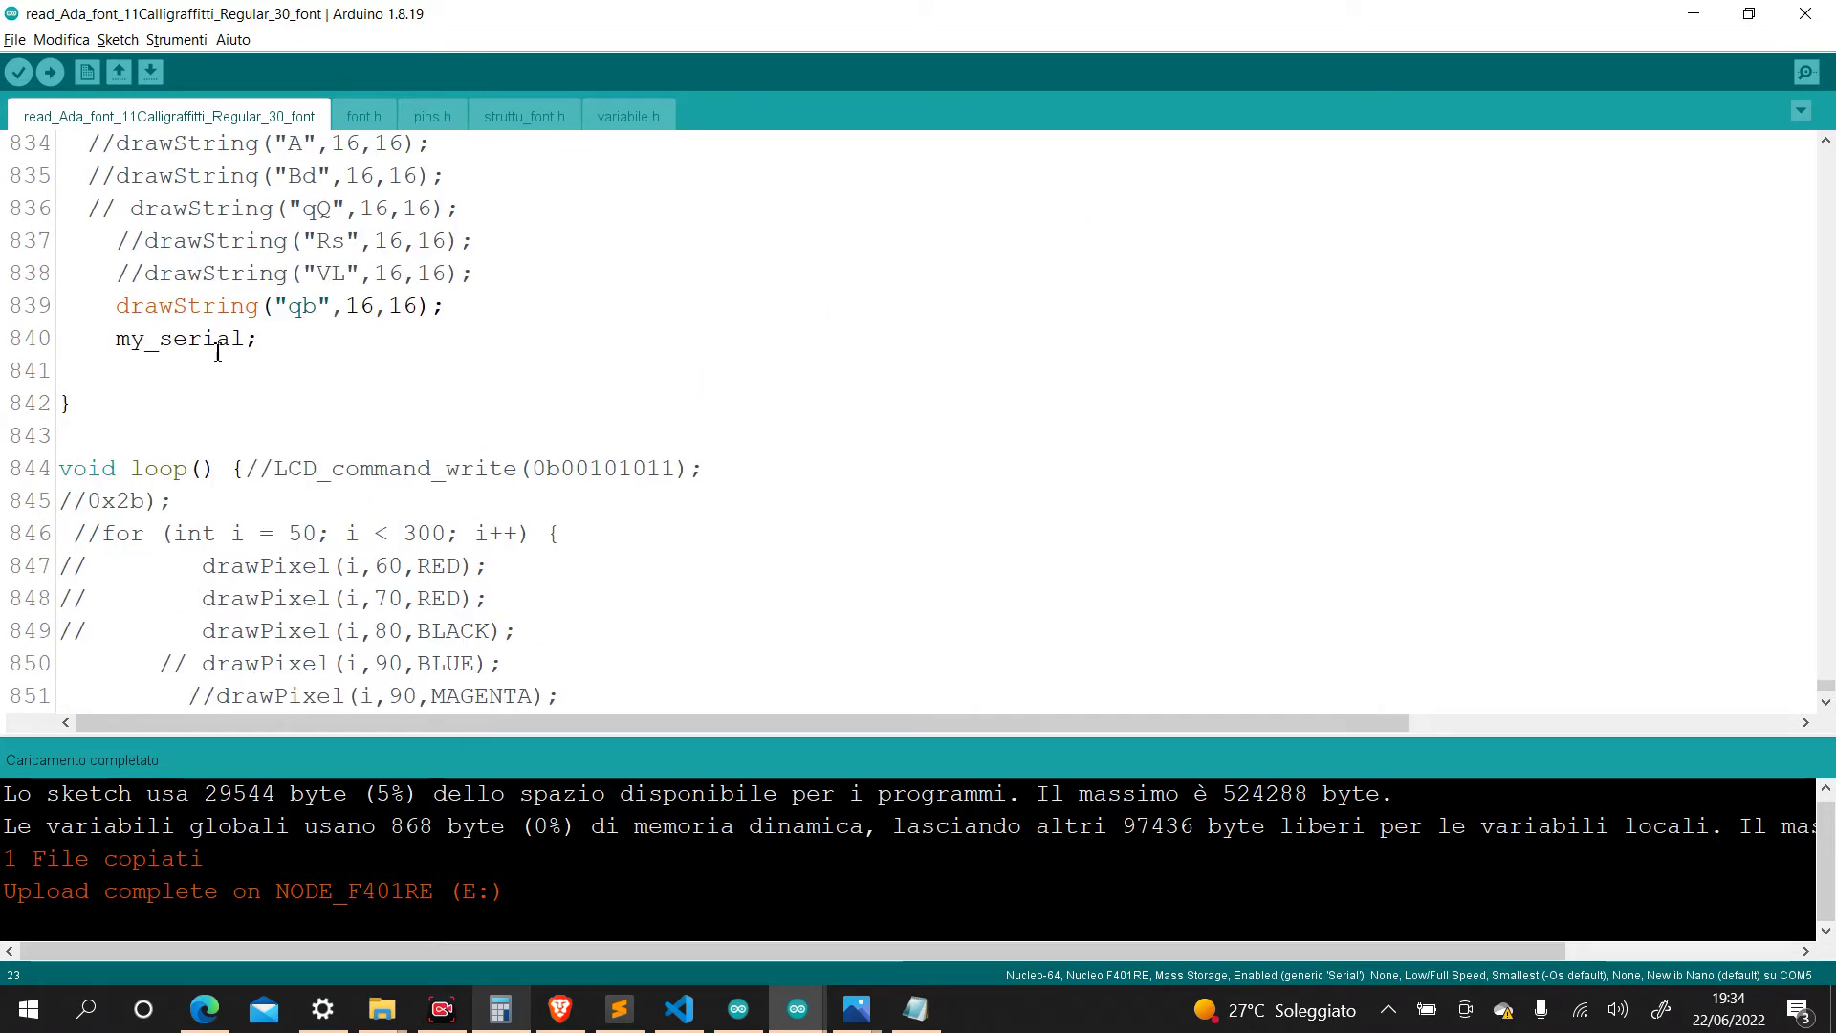
left_click_drag(244, 339, 258, 339)
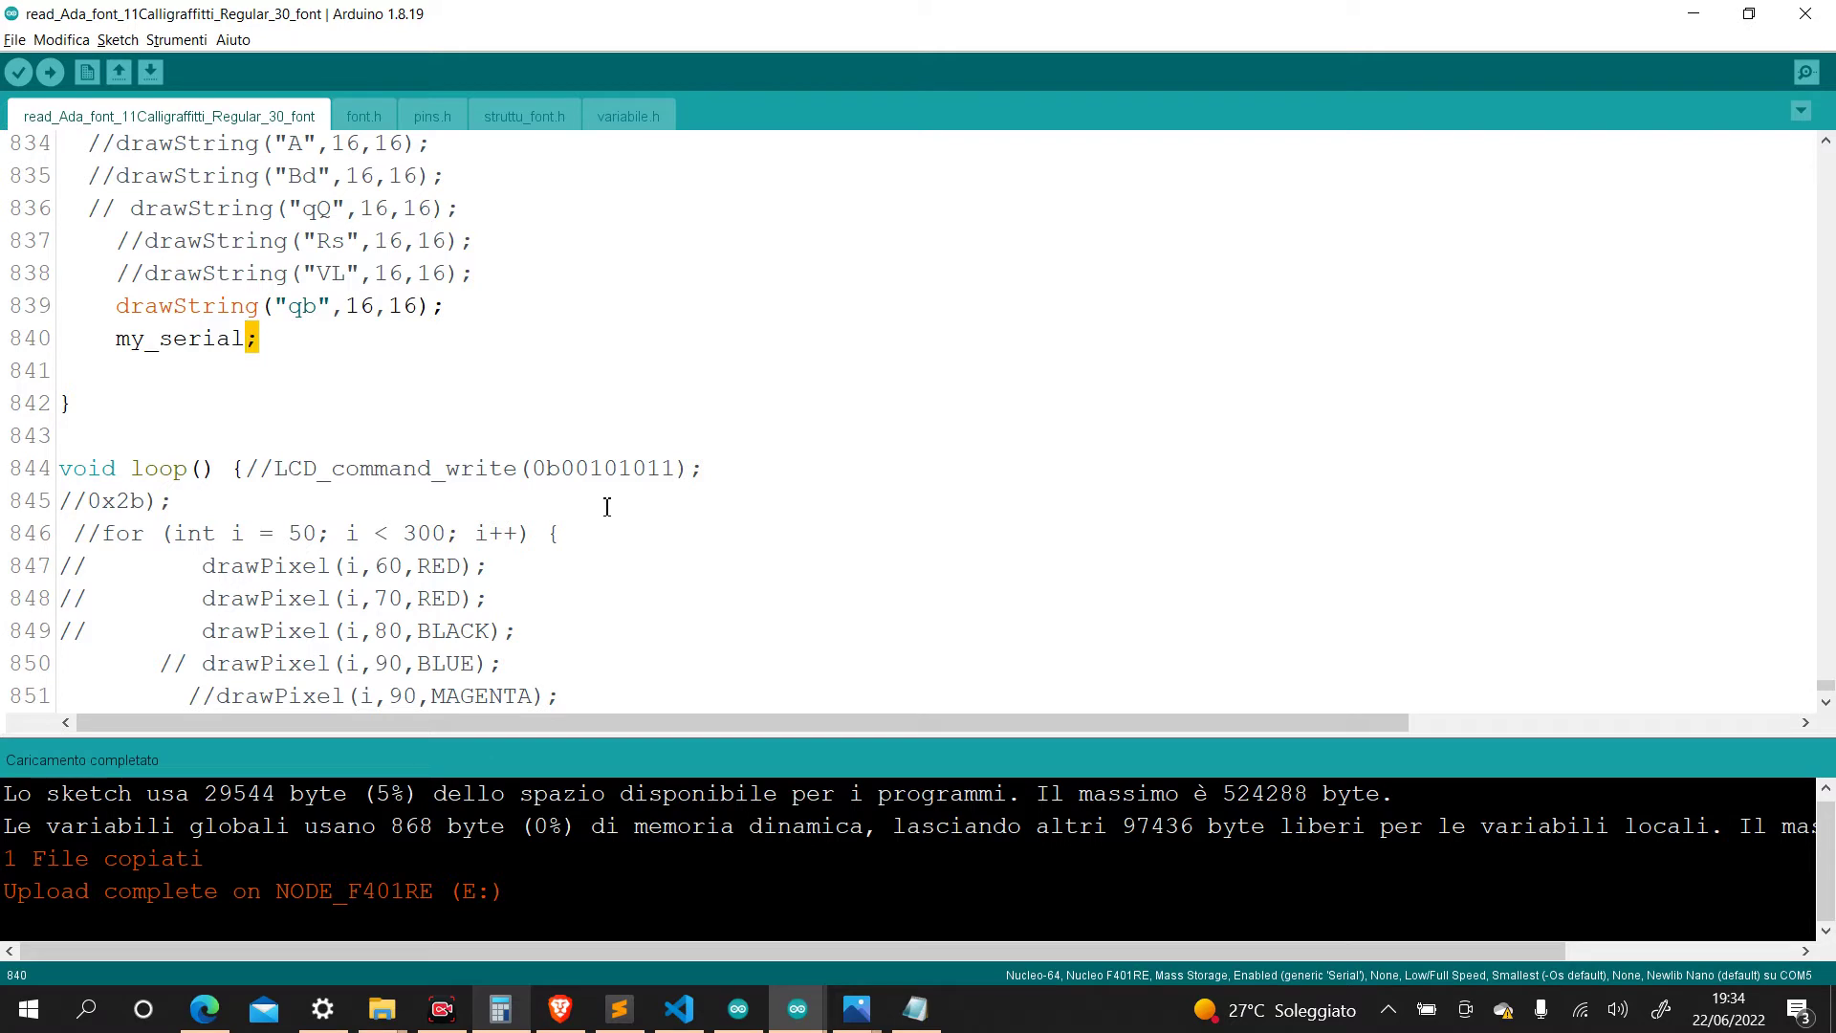
left_click(619, 1010)
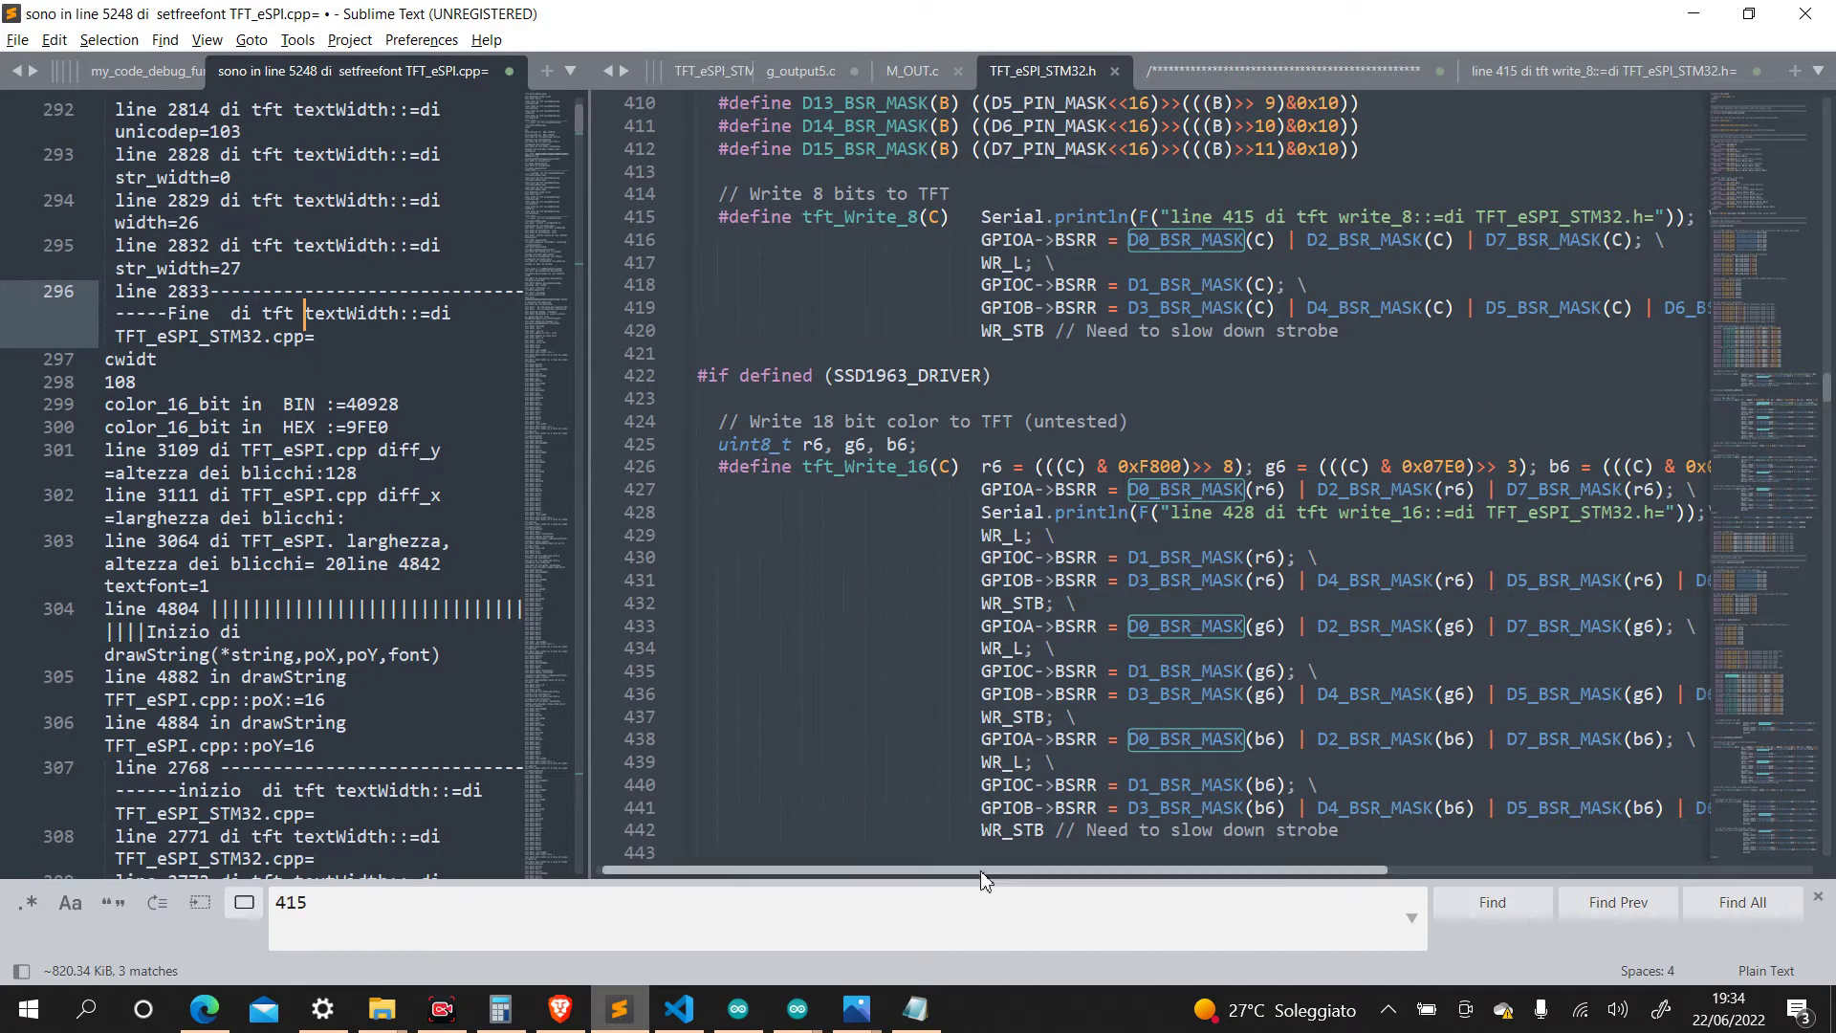
left_click_drag(984, 871, 920, 870)
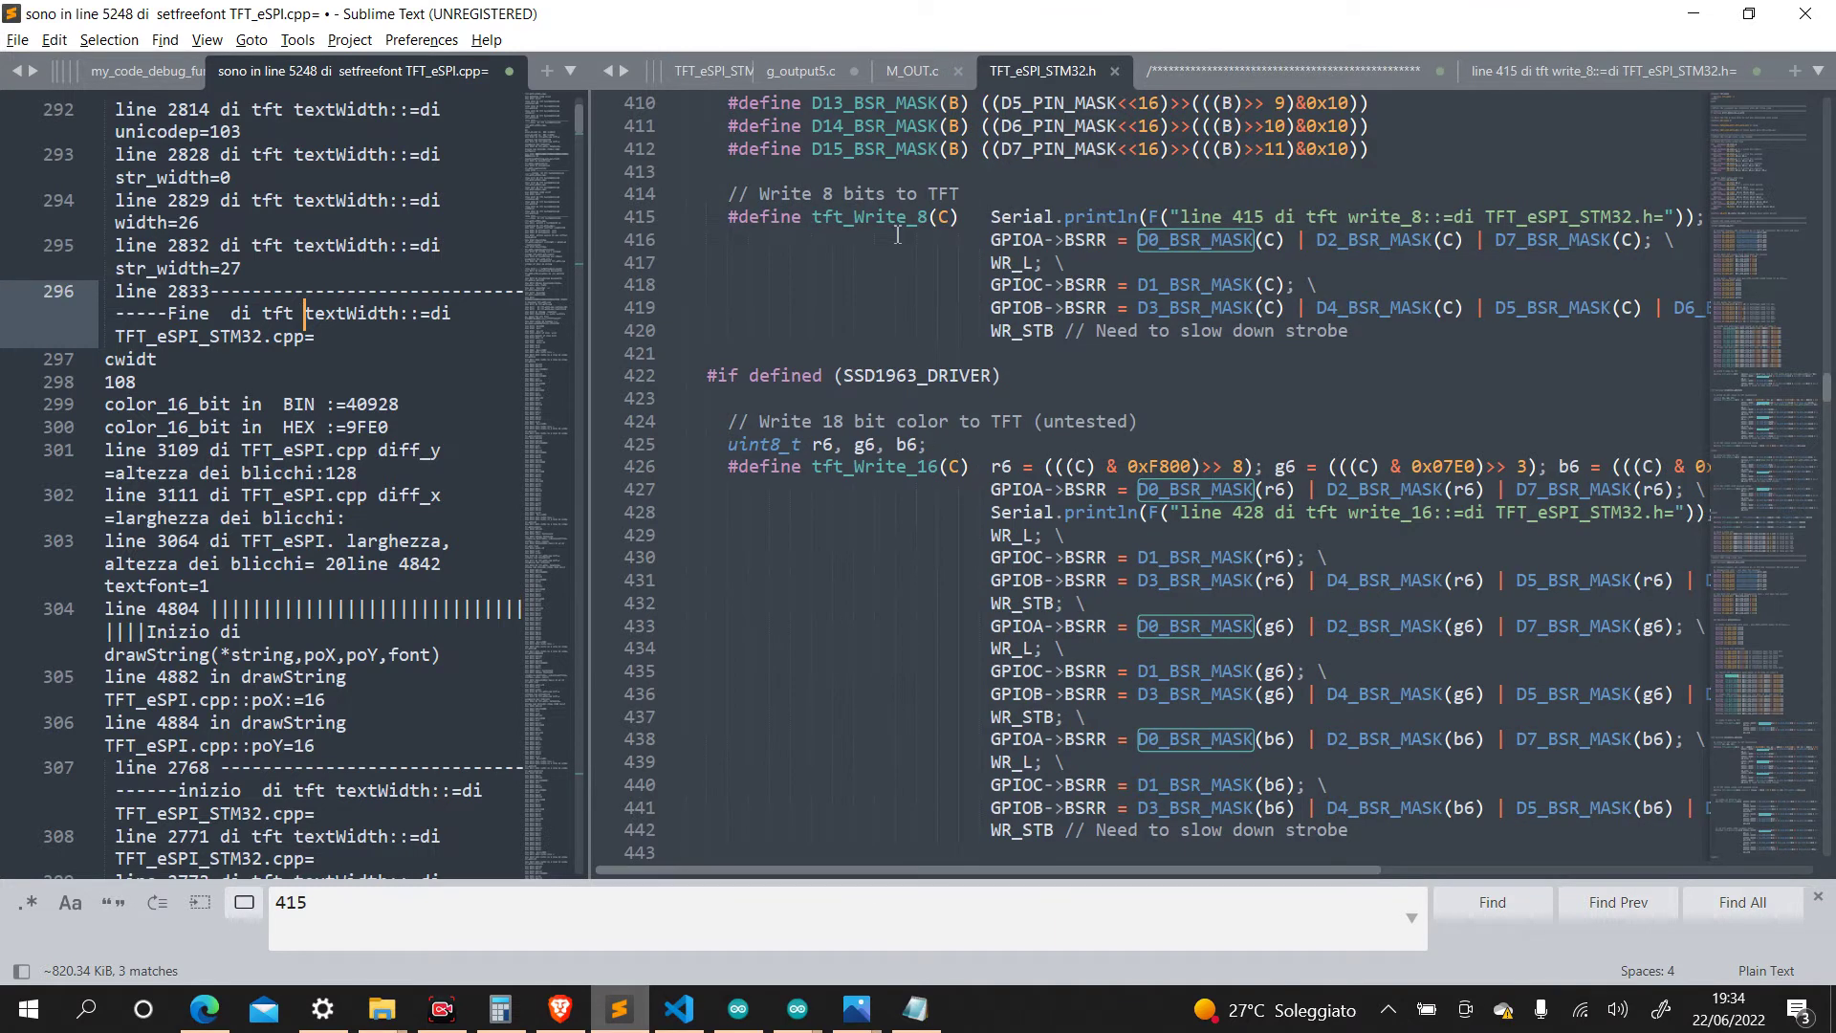
left_click_drag(824, 869, 935, 871)
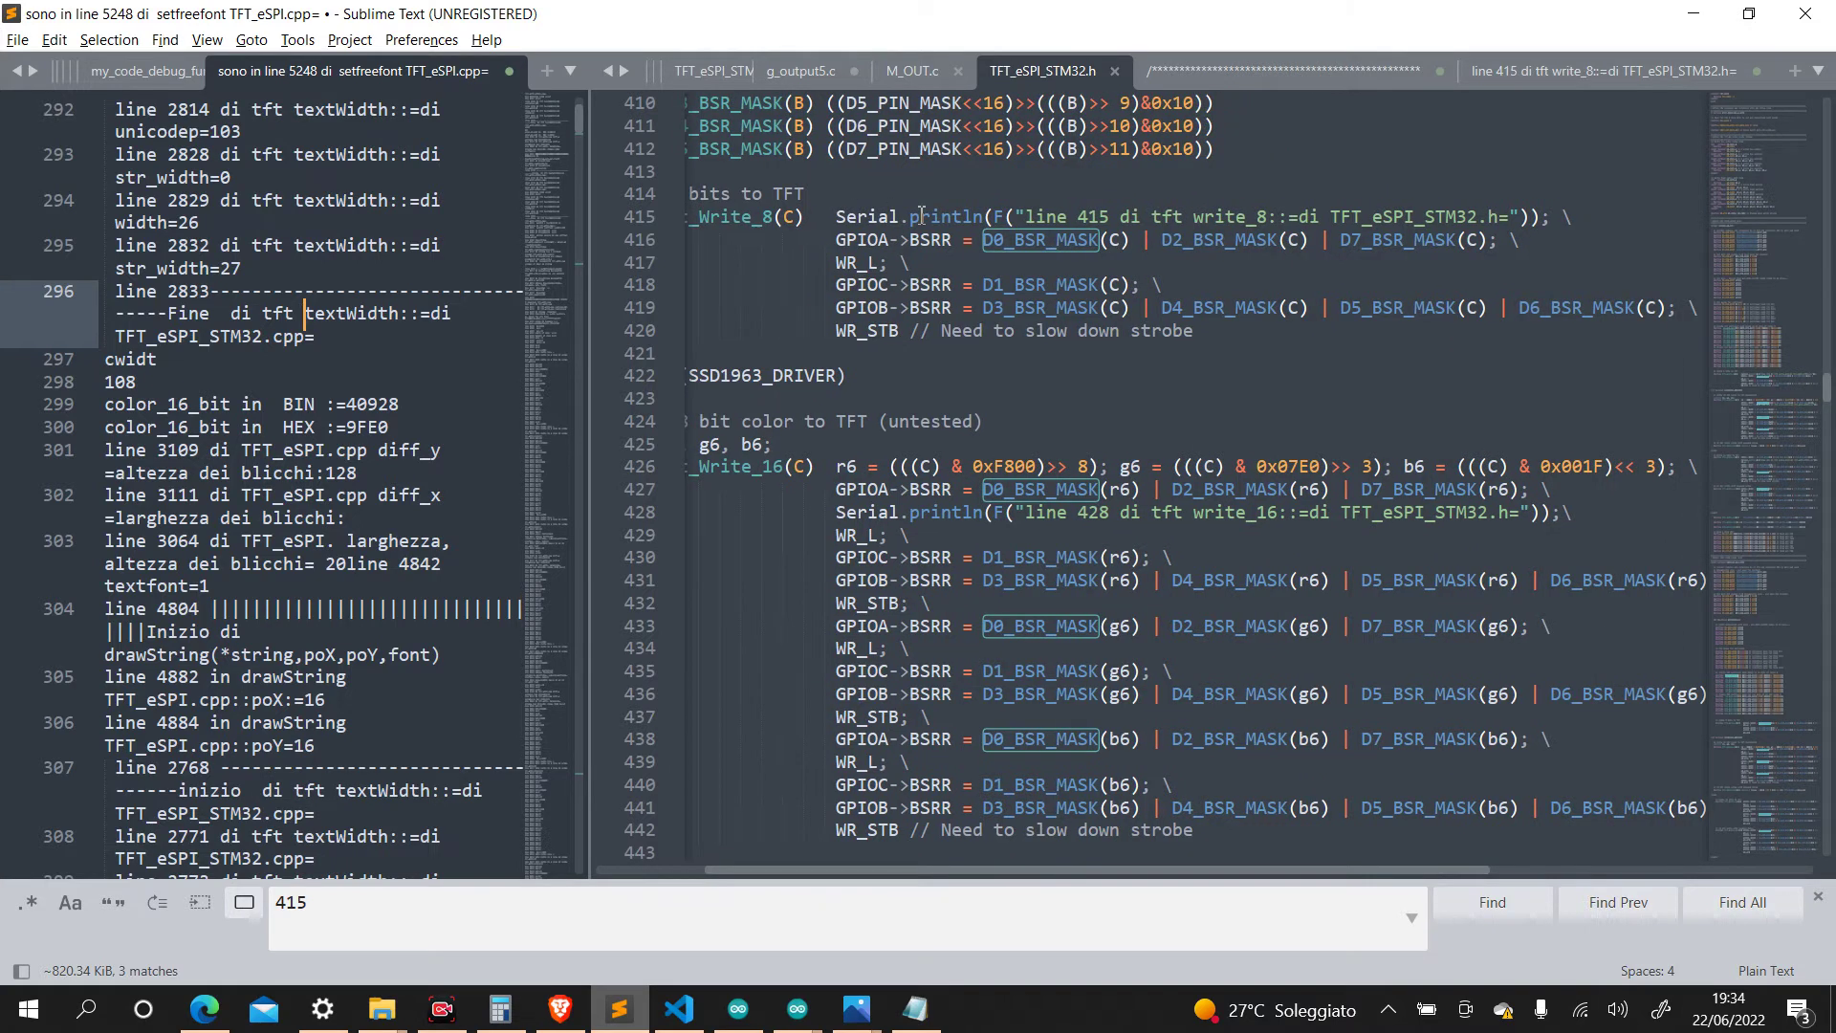
left_click(1551, 218)
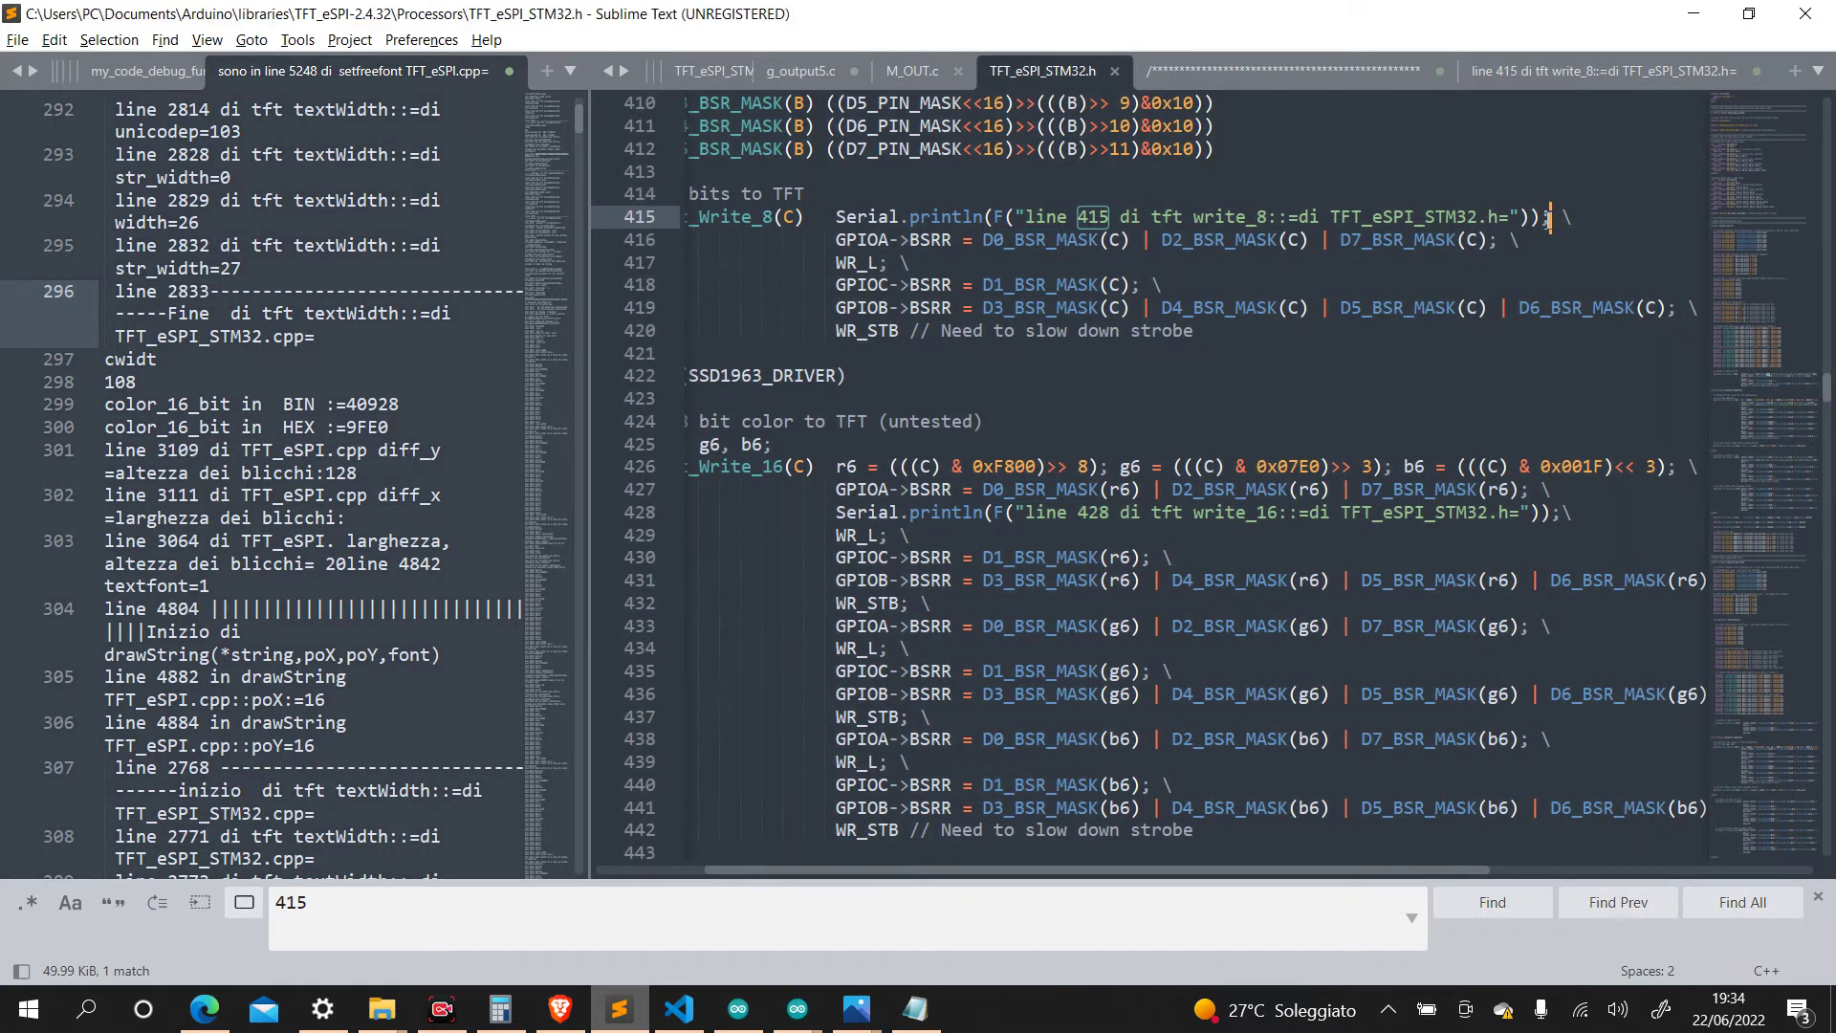
left_click(1566, 216)
type("\\")
Inspect lines 416–429 of the tft_Write_8 macro, including WR_STB and WR_L, in Sublime Text
left_click(1595, 234)
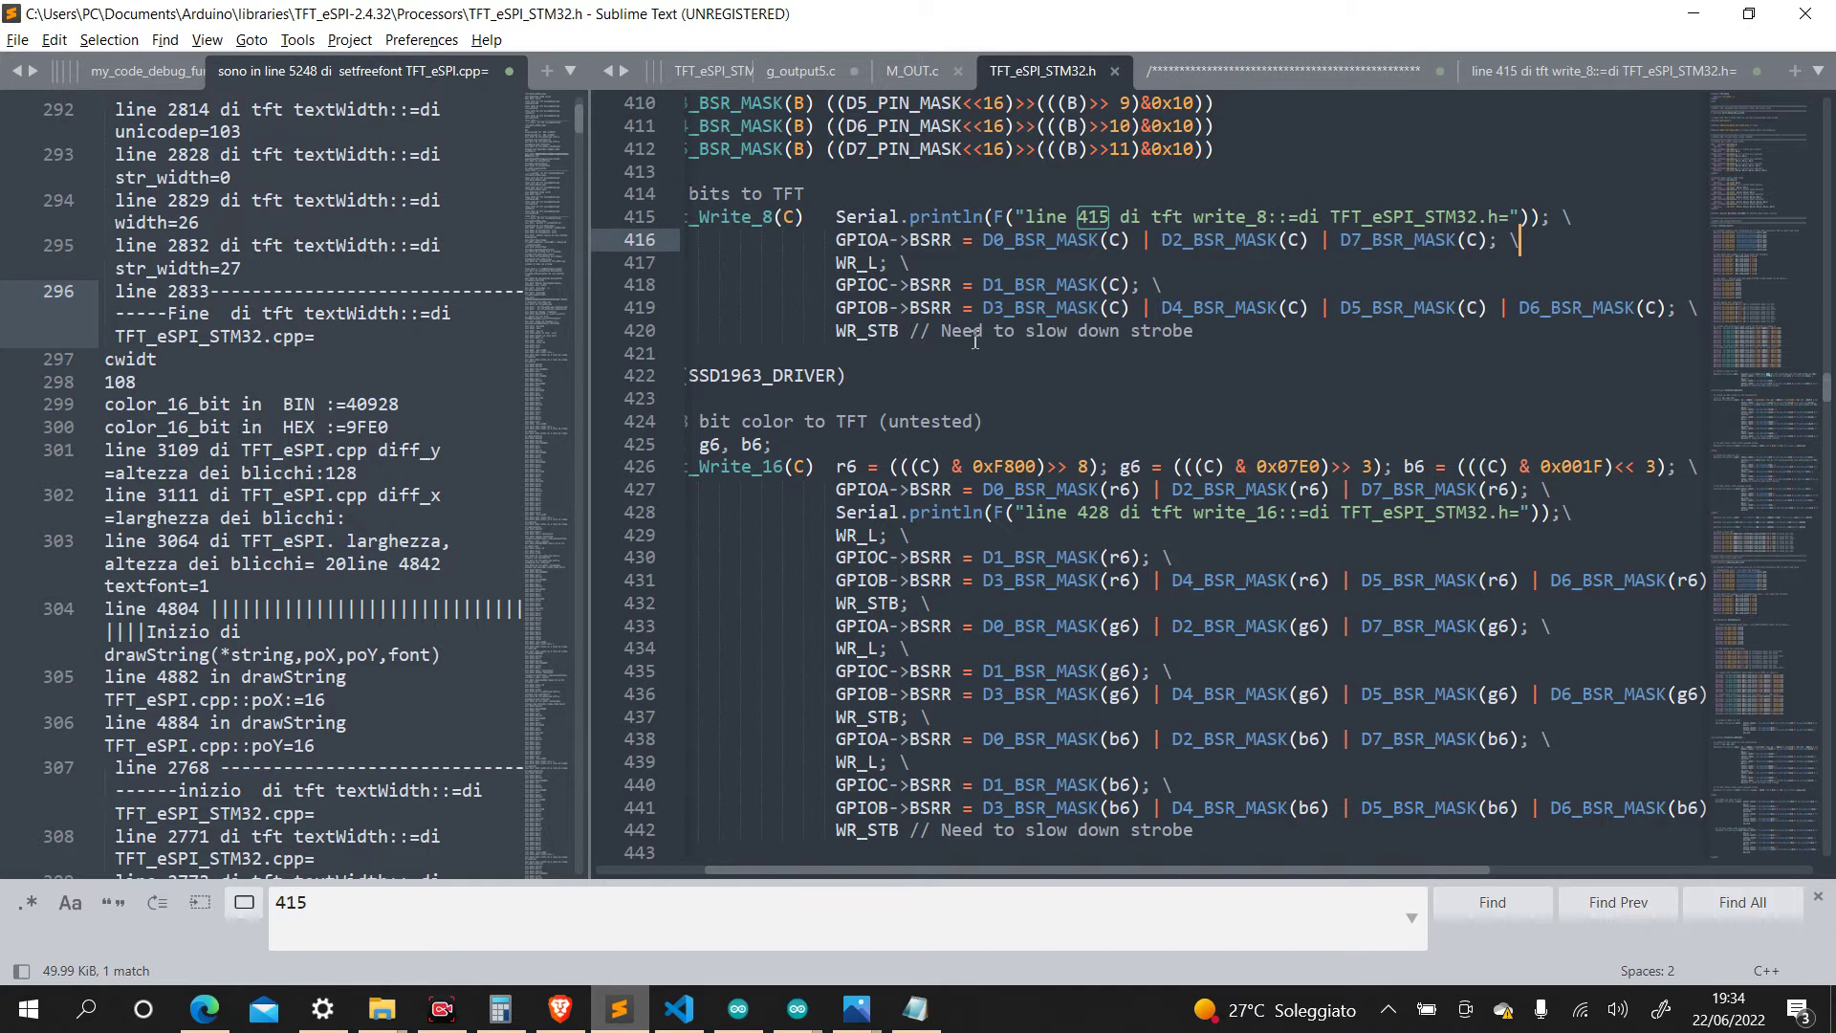
left_click_drag(942, 331, 908, 335)
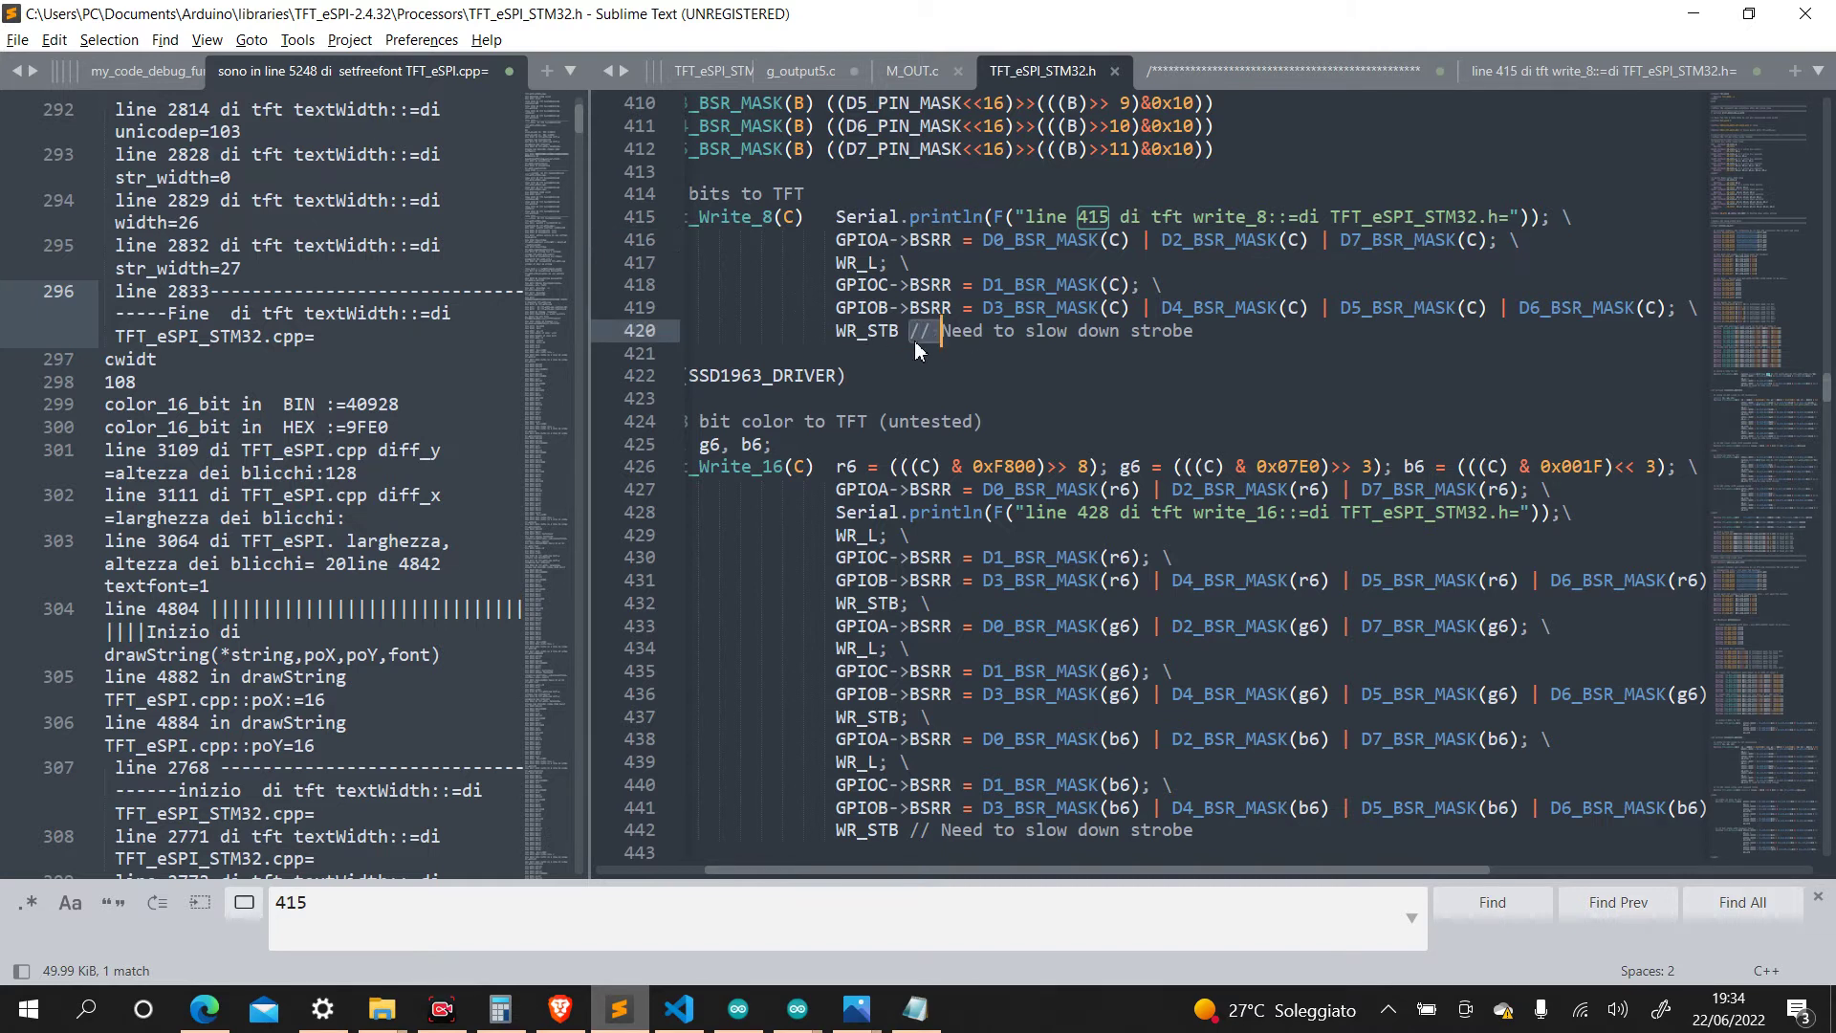
left_click(902, 330)
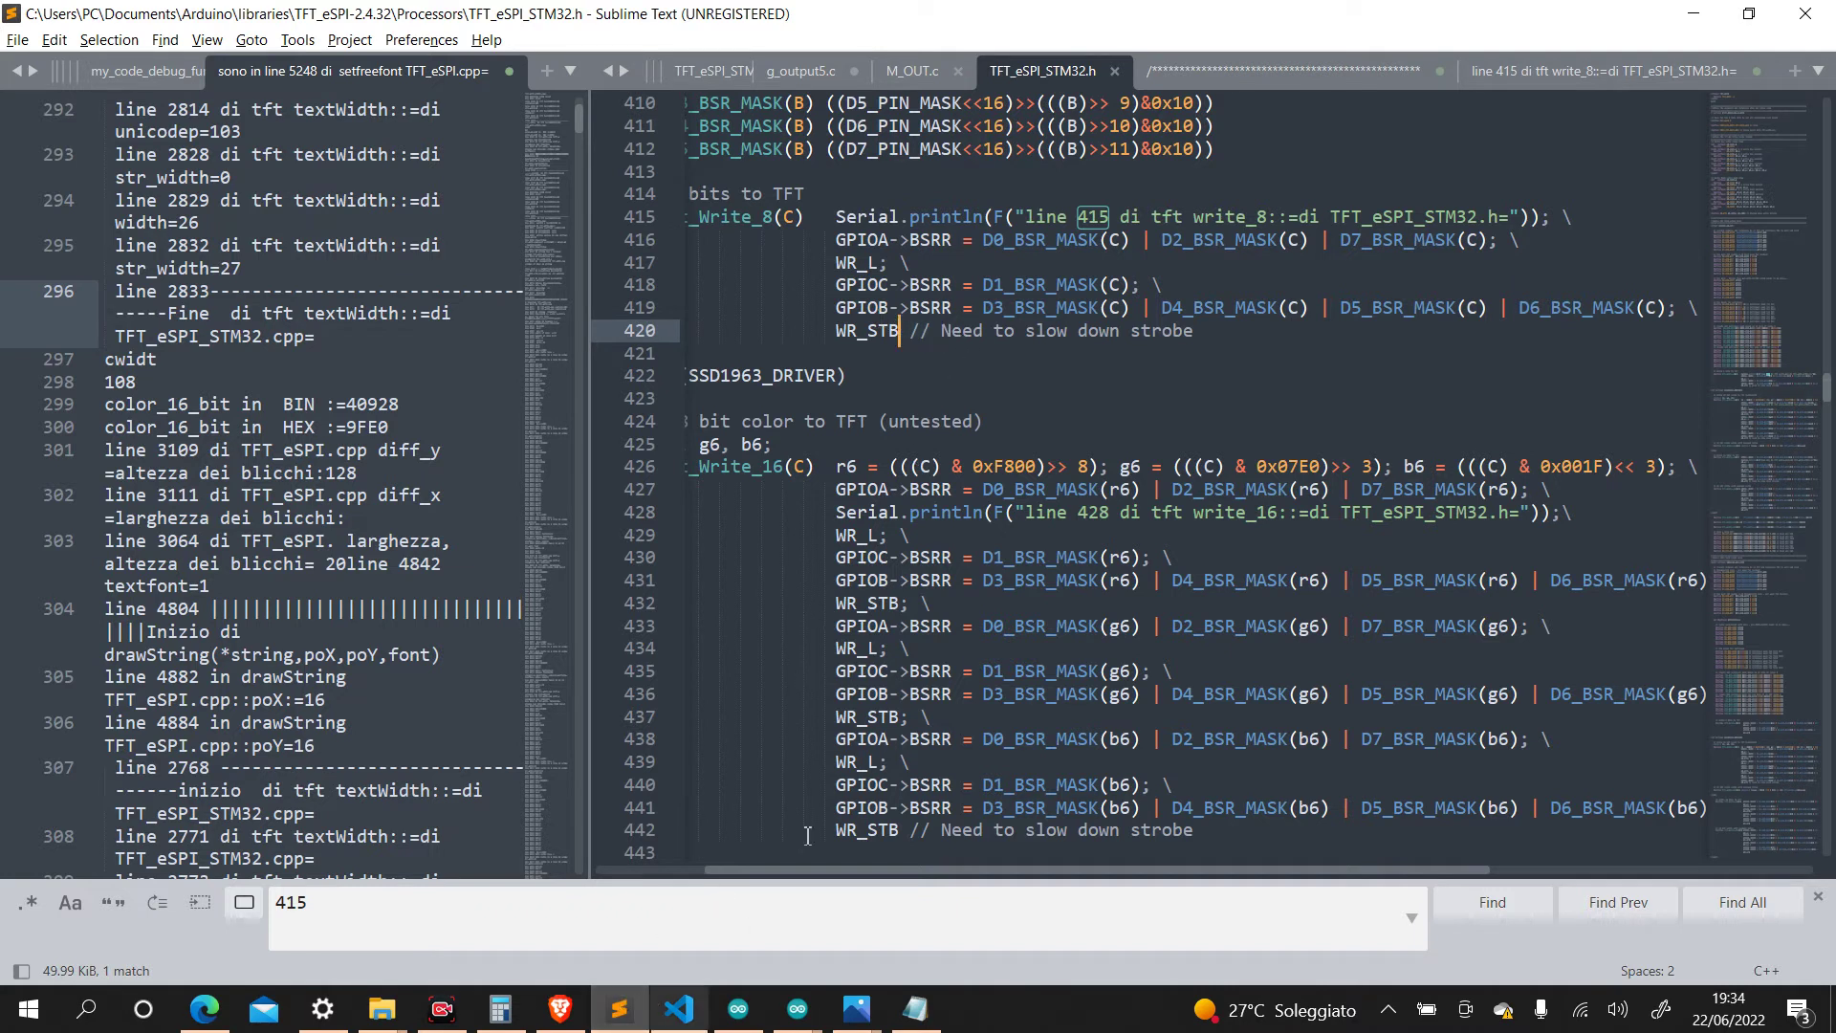
left_click(882, 536)
type(";")
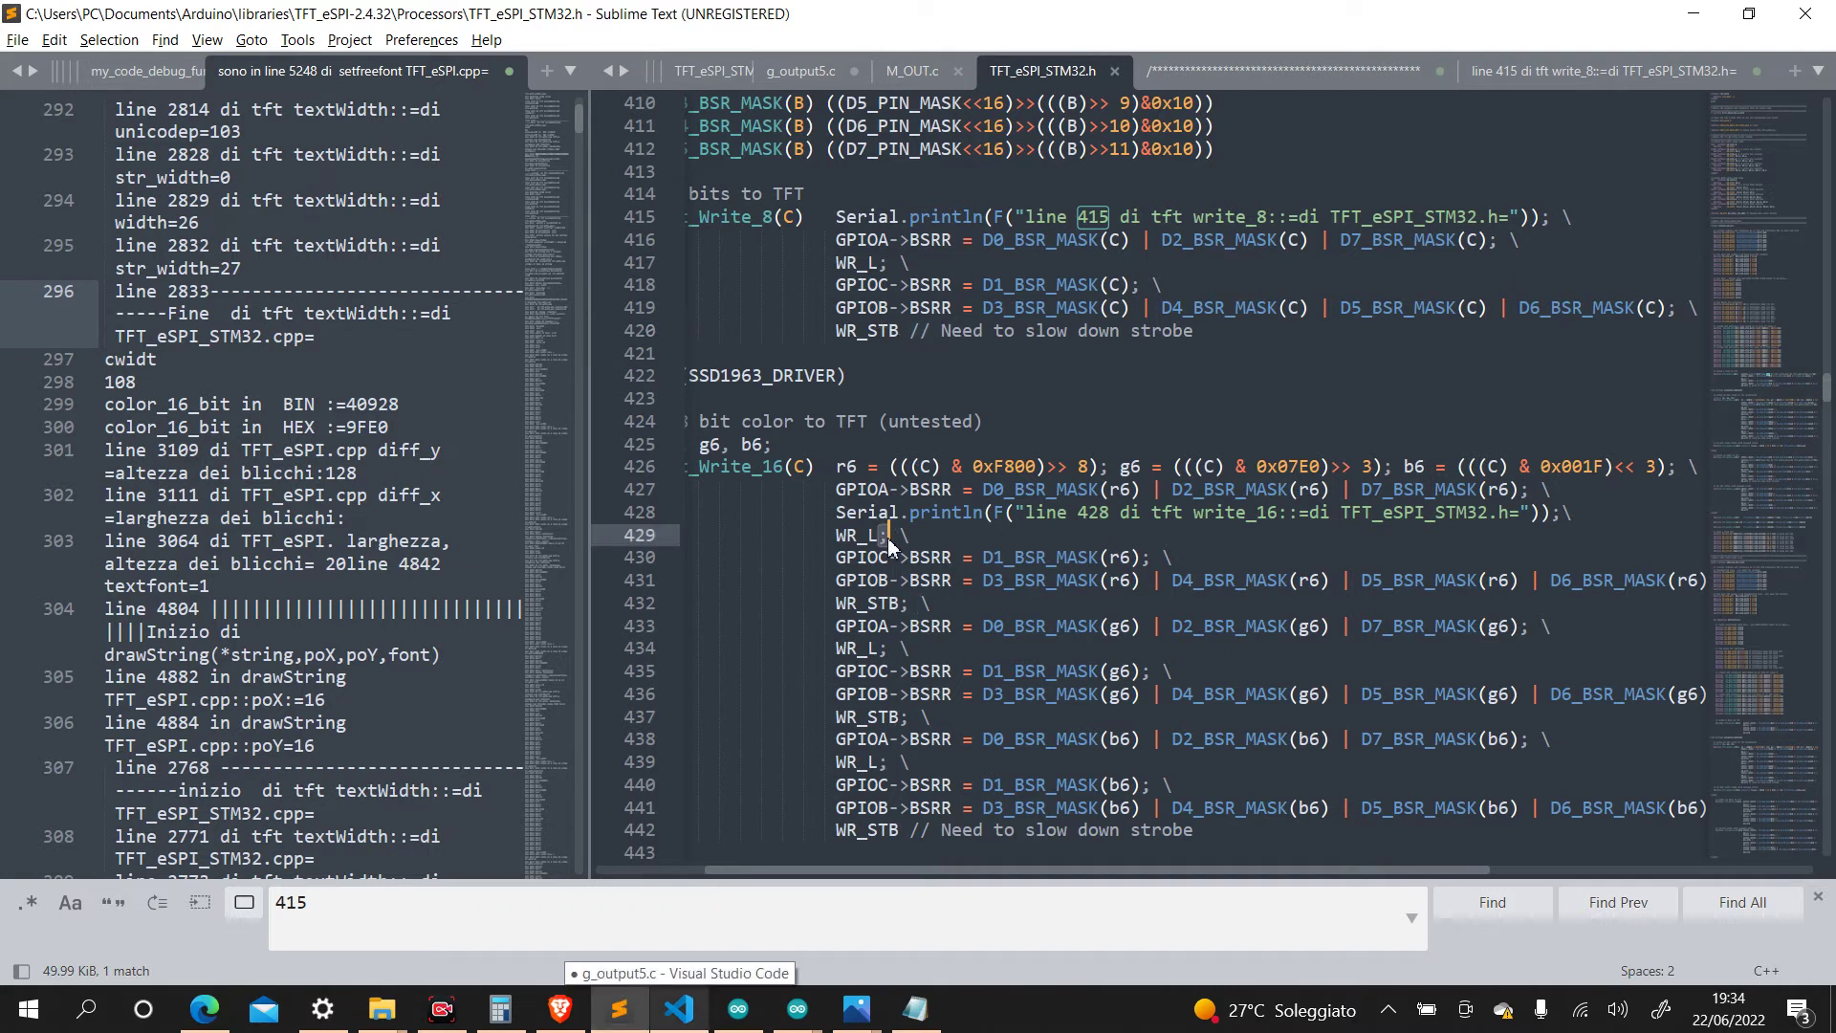
left_click(702, 217)
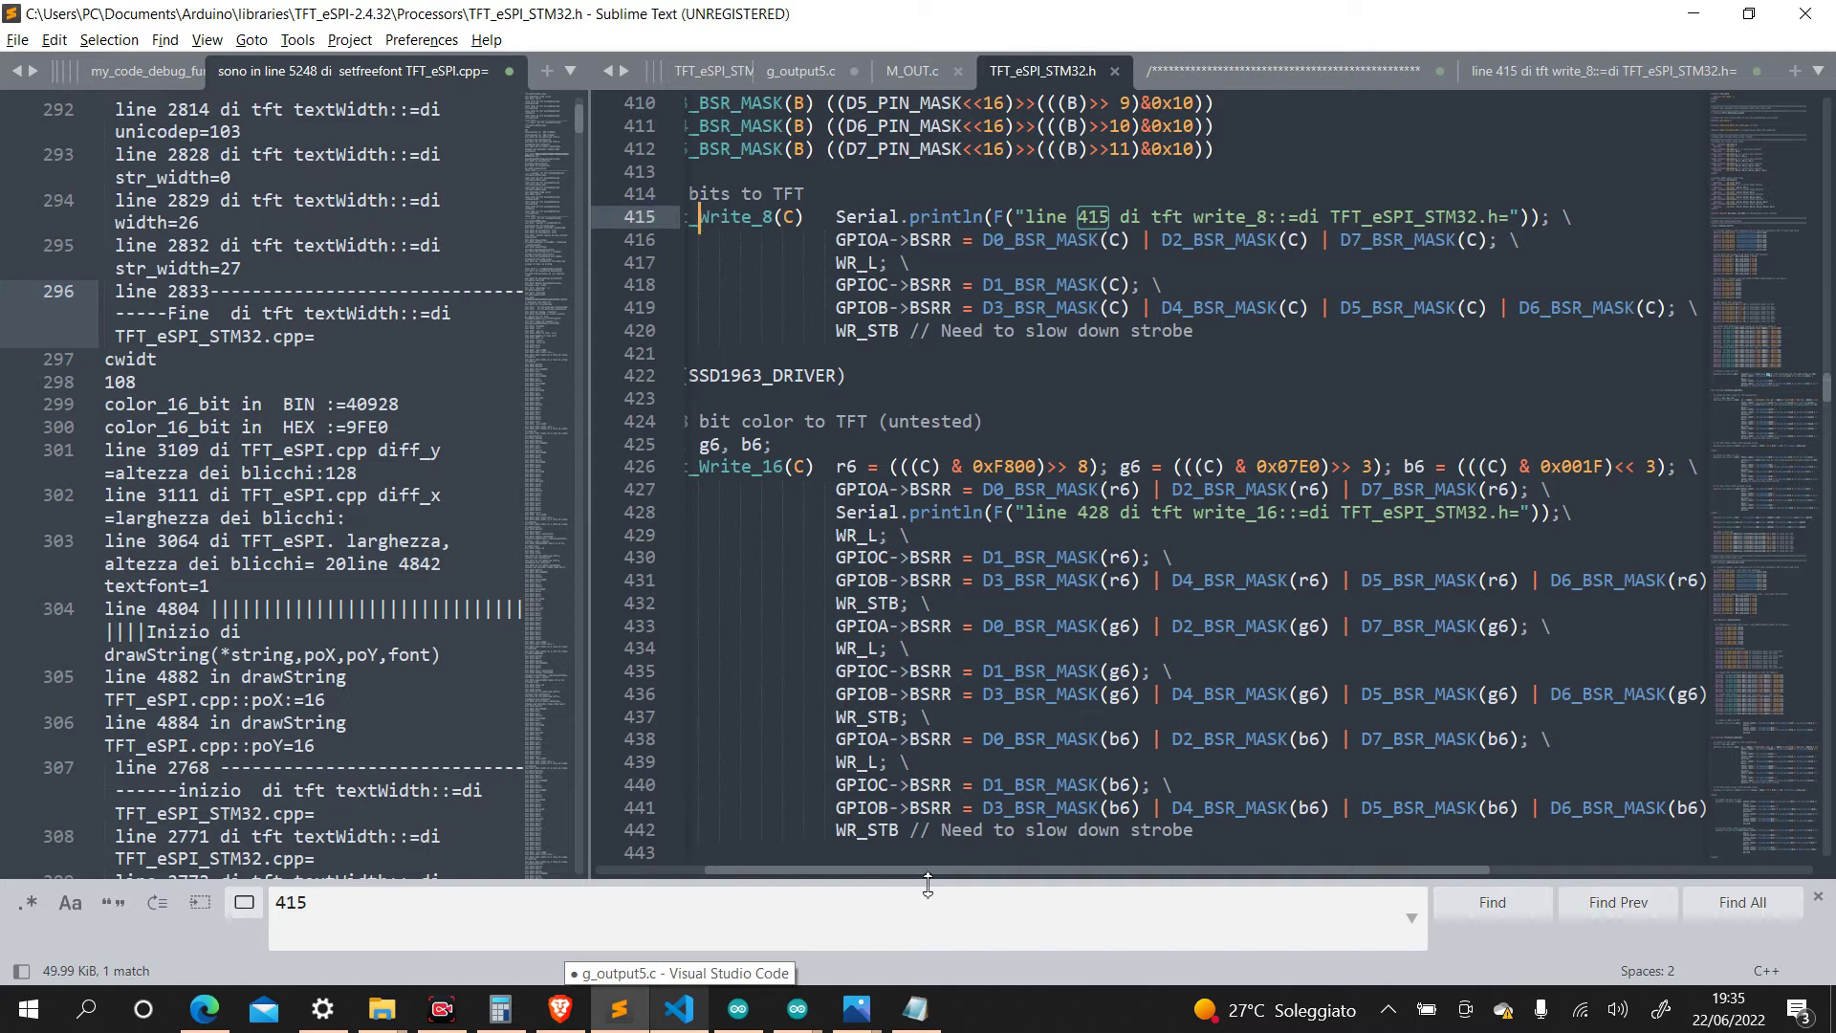
left_click_drag(924, 871, 864, 870)
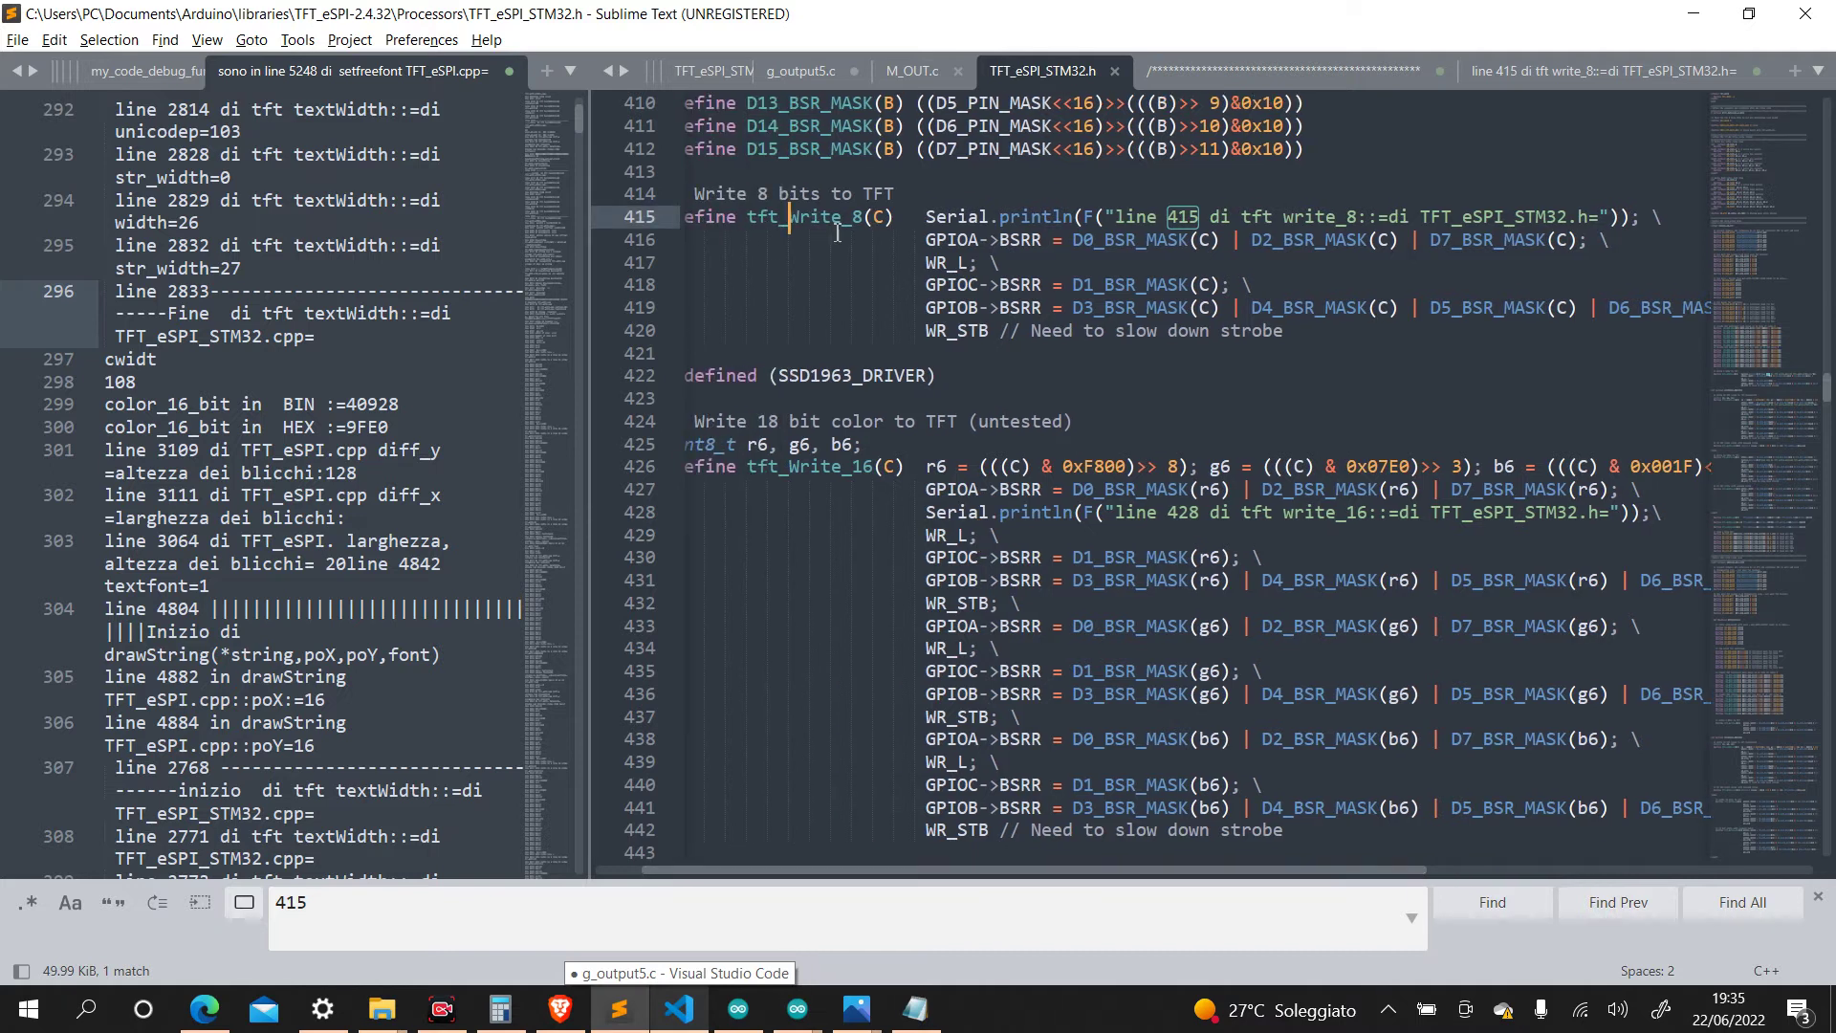
left_click(992, 332)
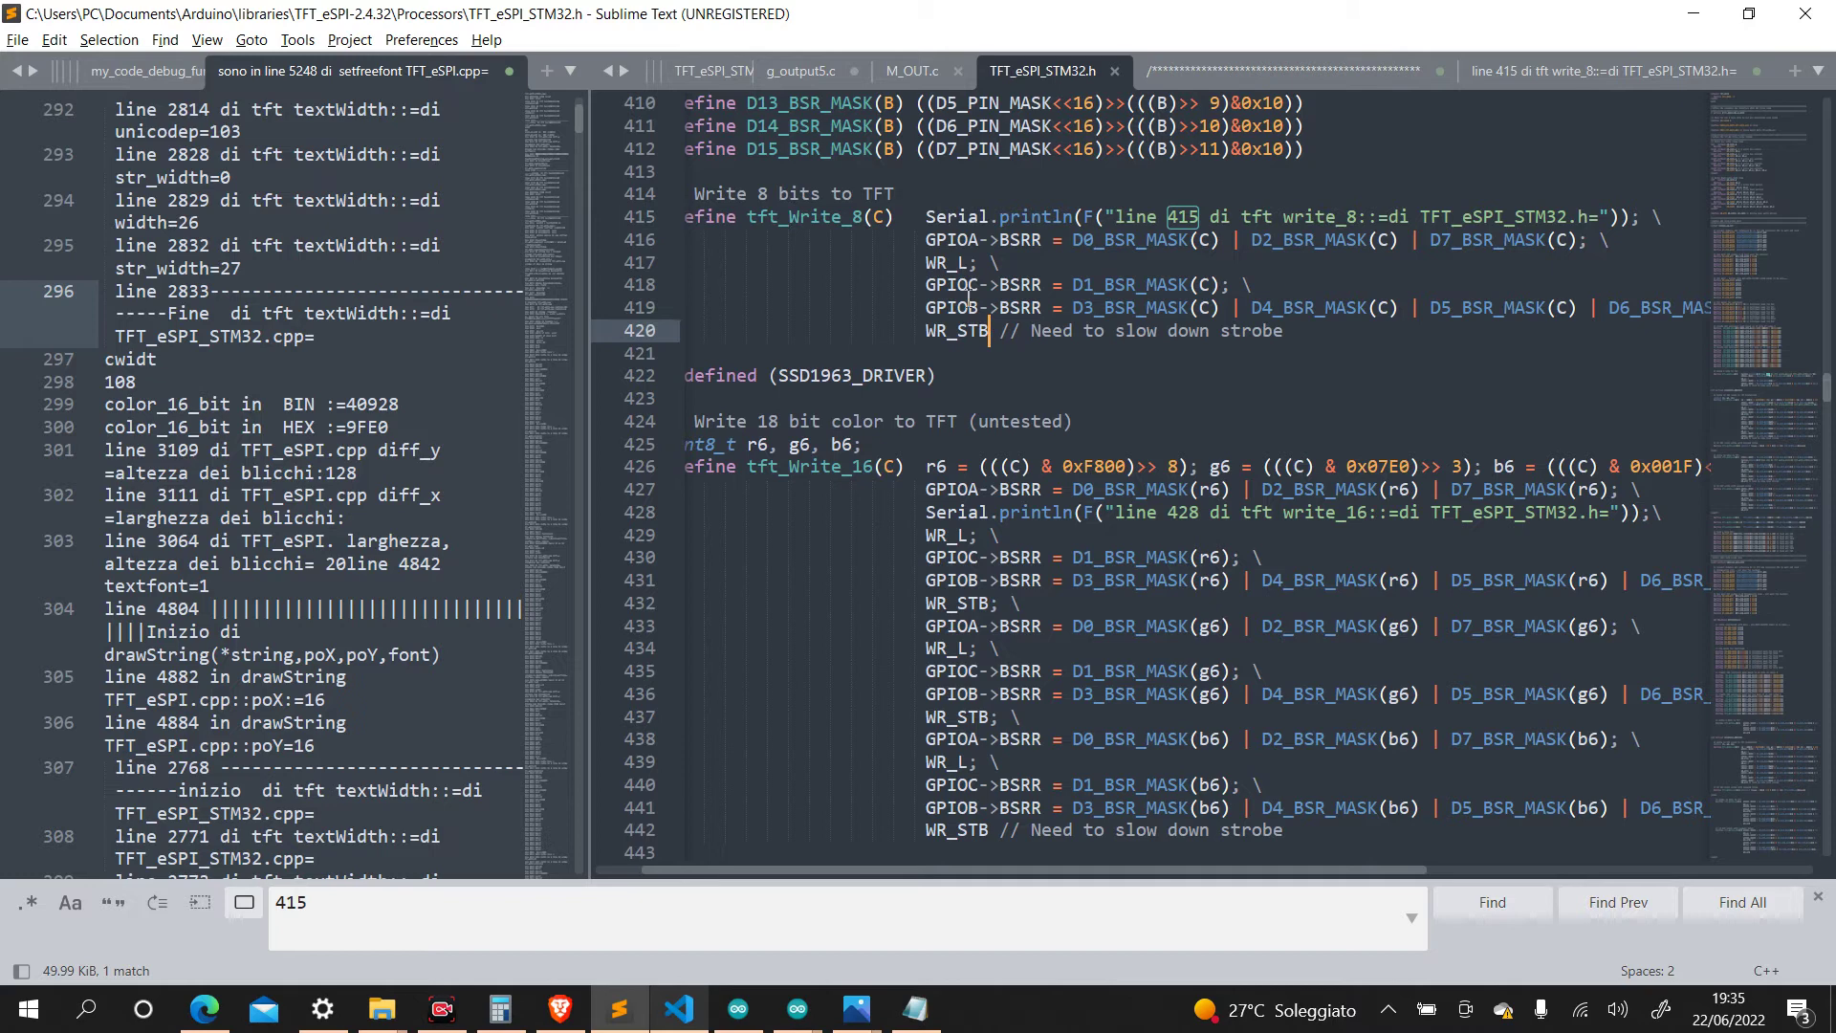
key("F3")
left_click(799, 1010)
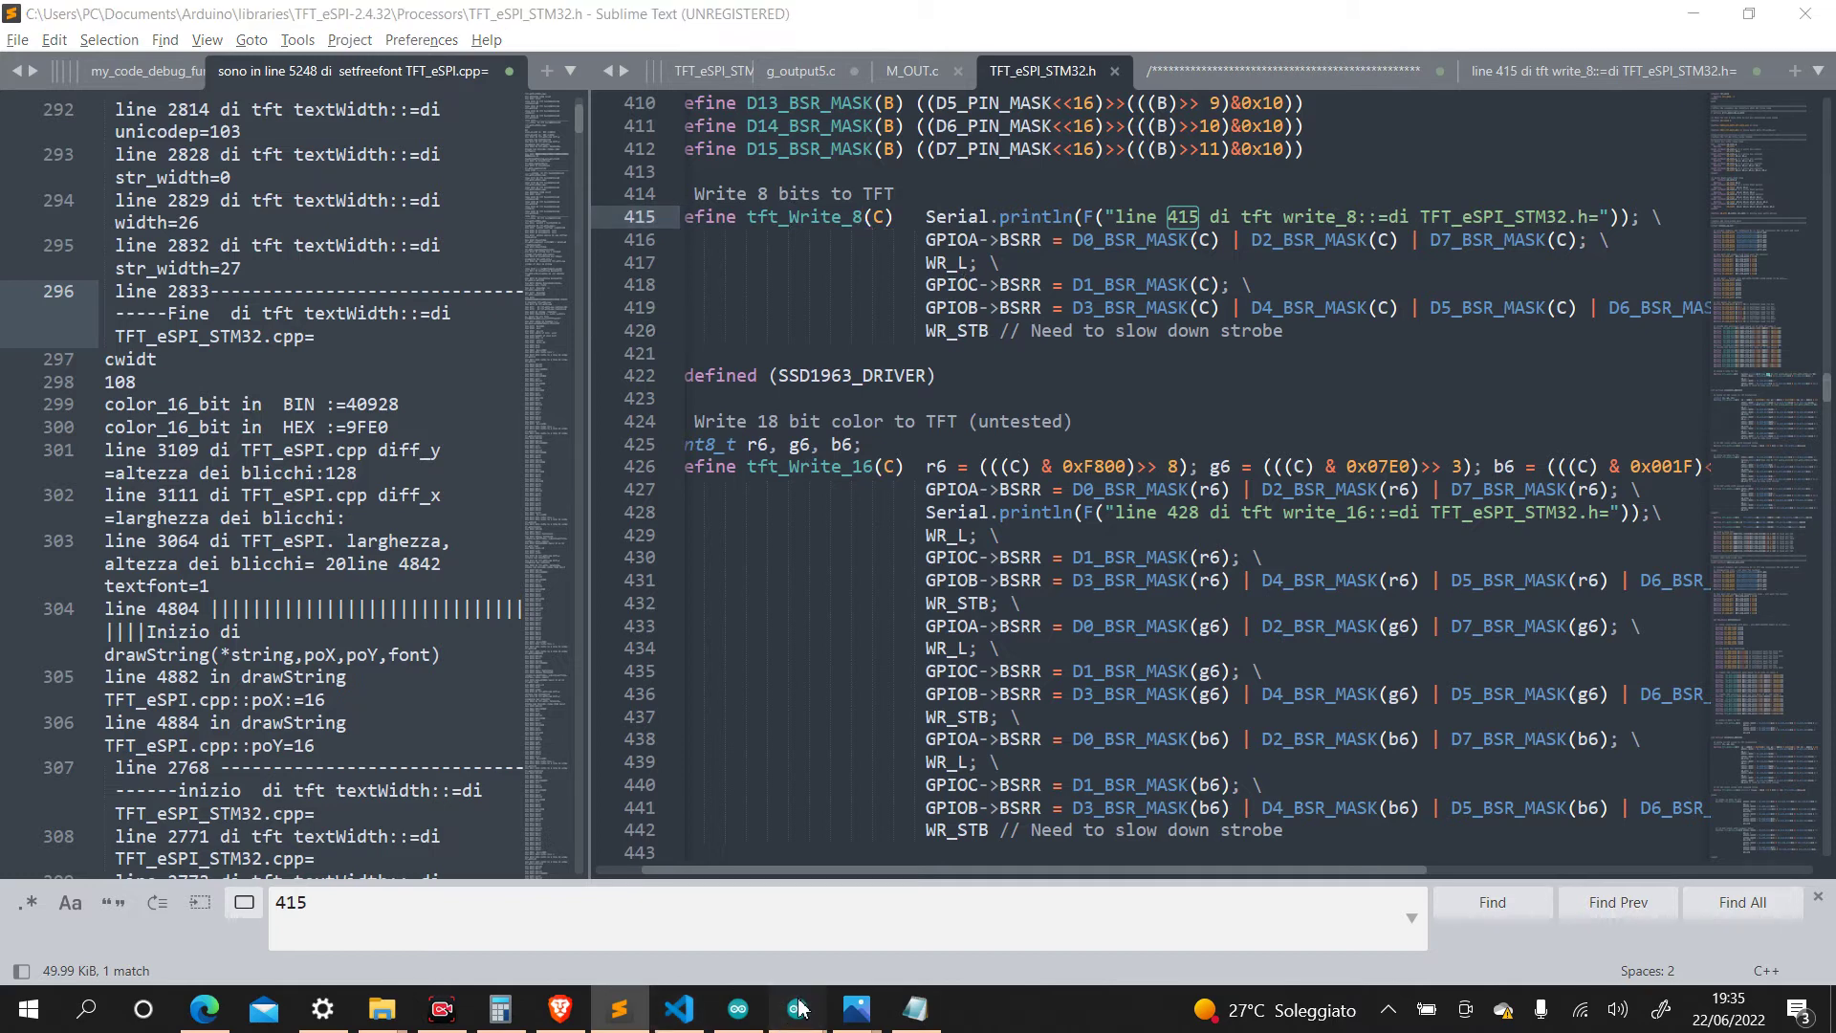
Highlight the line 840 my_serial call and confirm COM5 output ends with my_serial=1my_serial=2
left_click(668, 890)
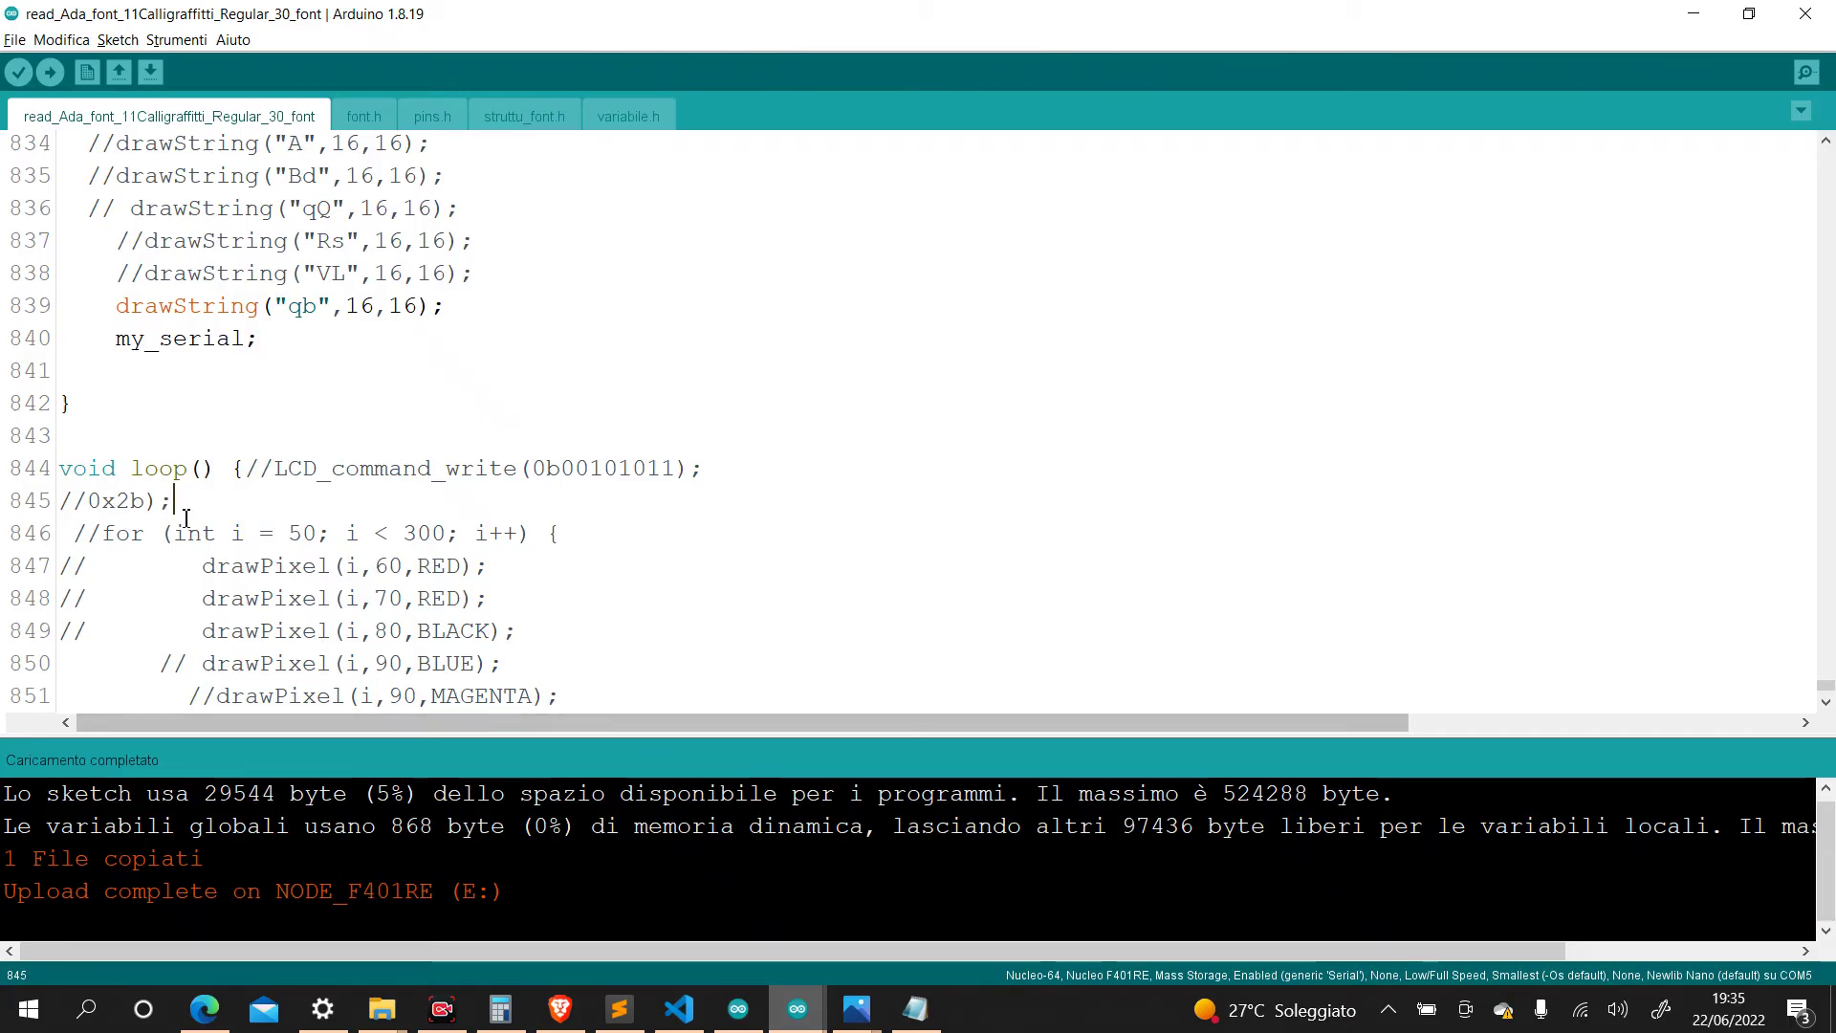
left_click(246, 339)
left_click_drag(245, 340, 261, 338)
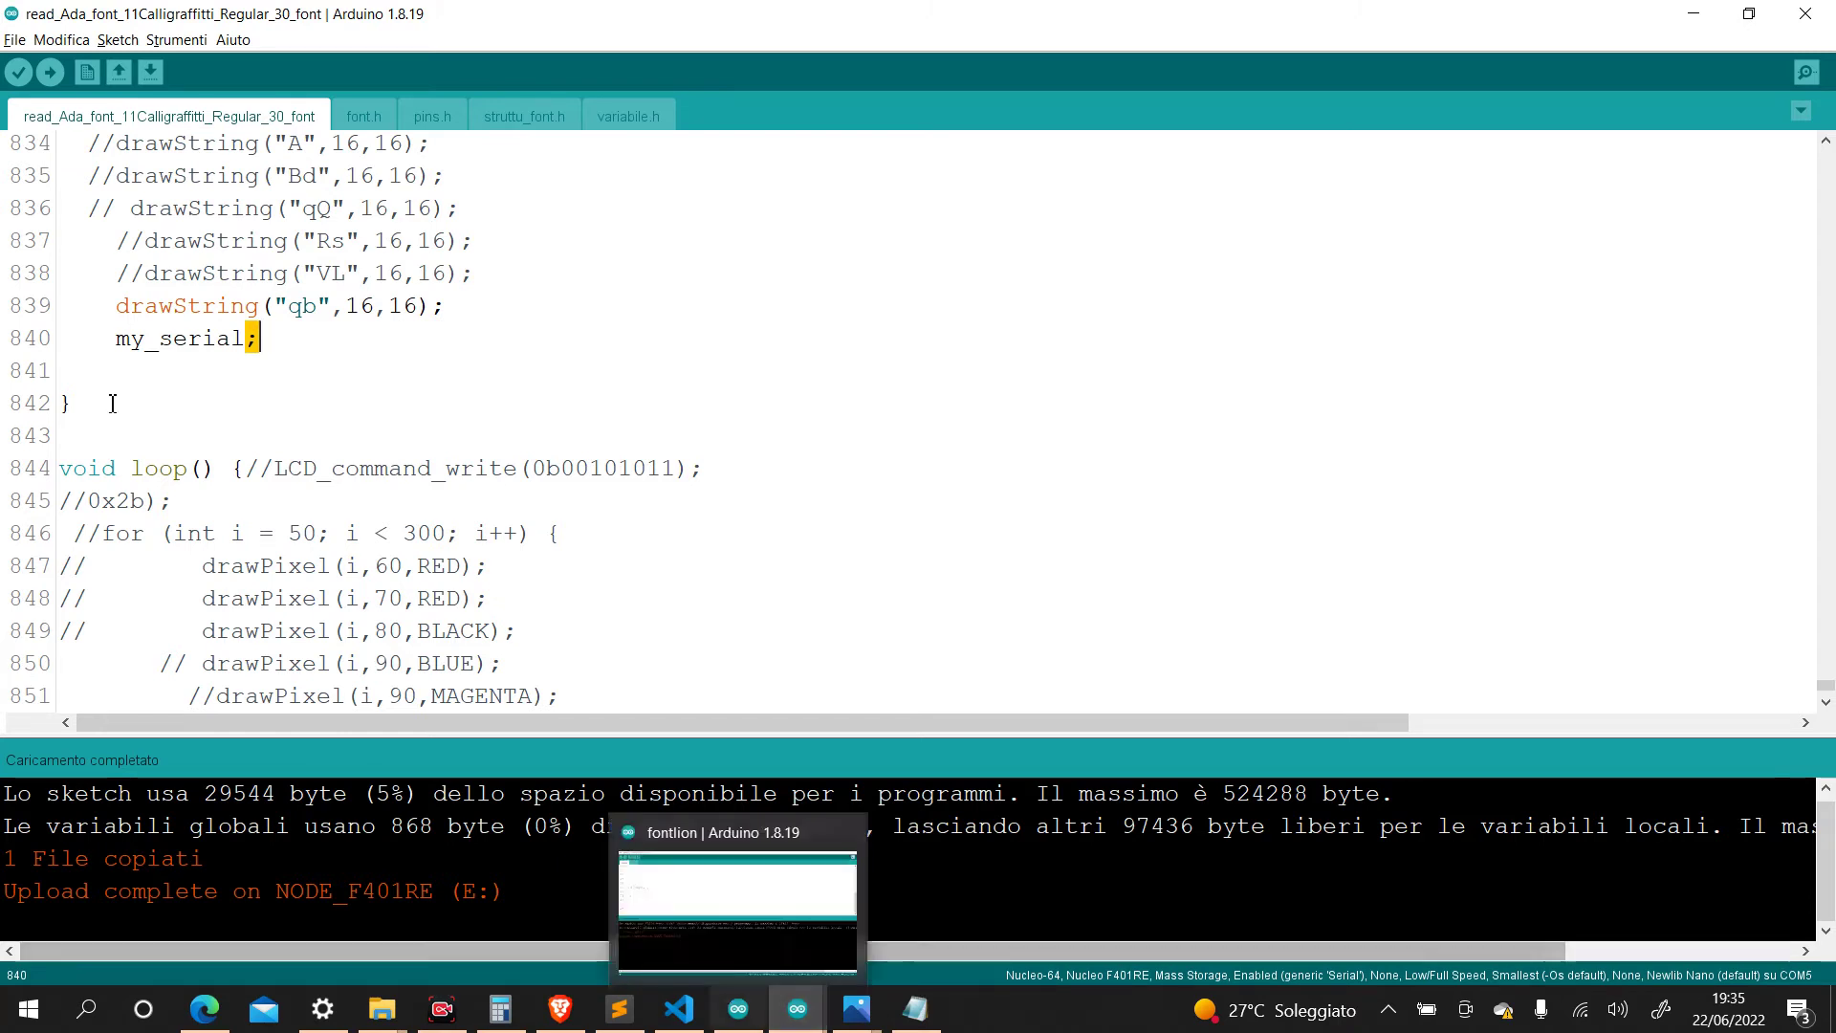
mouse_move(798, 1011)
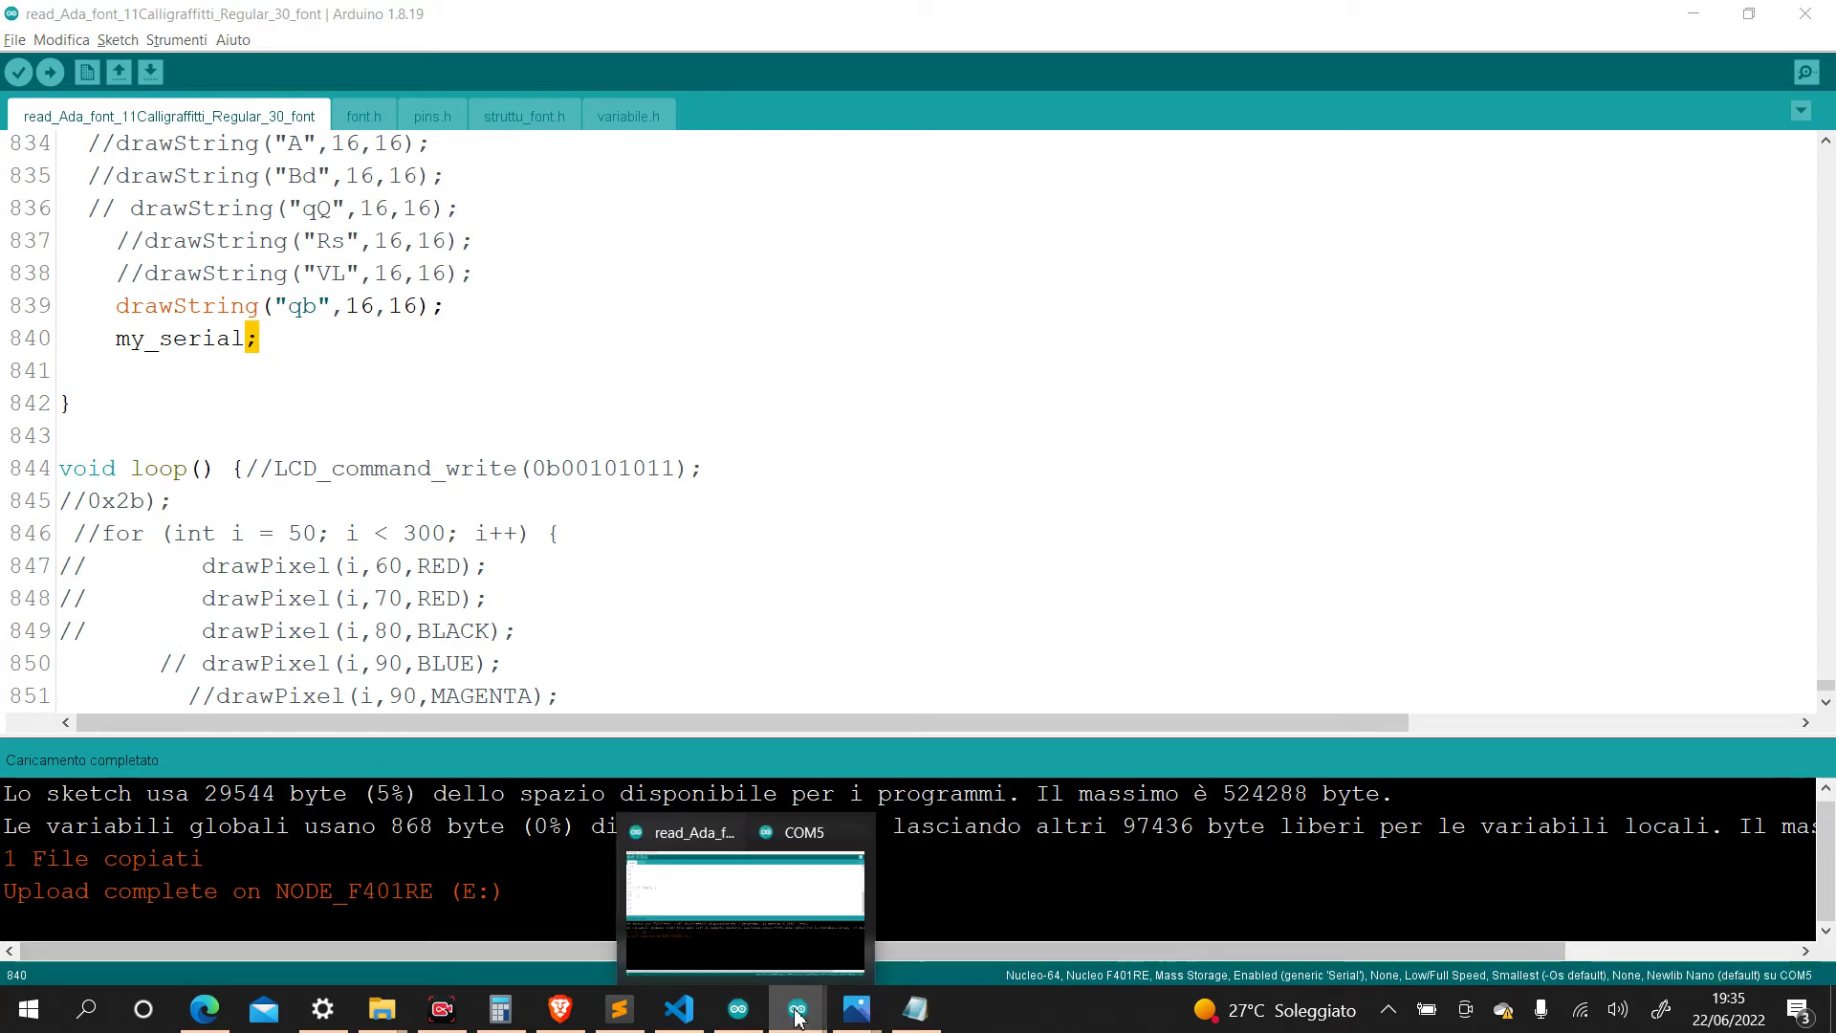
left_click(930, 927)
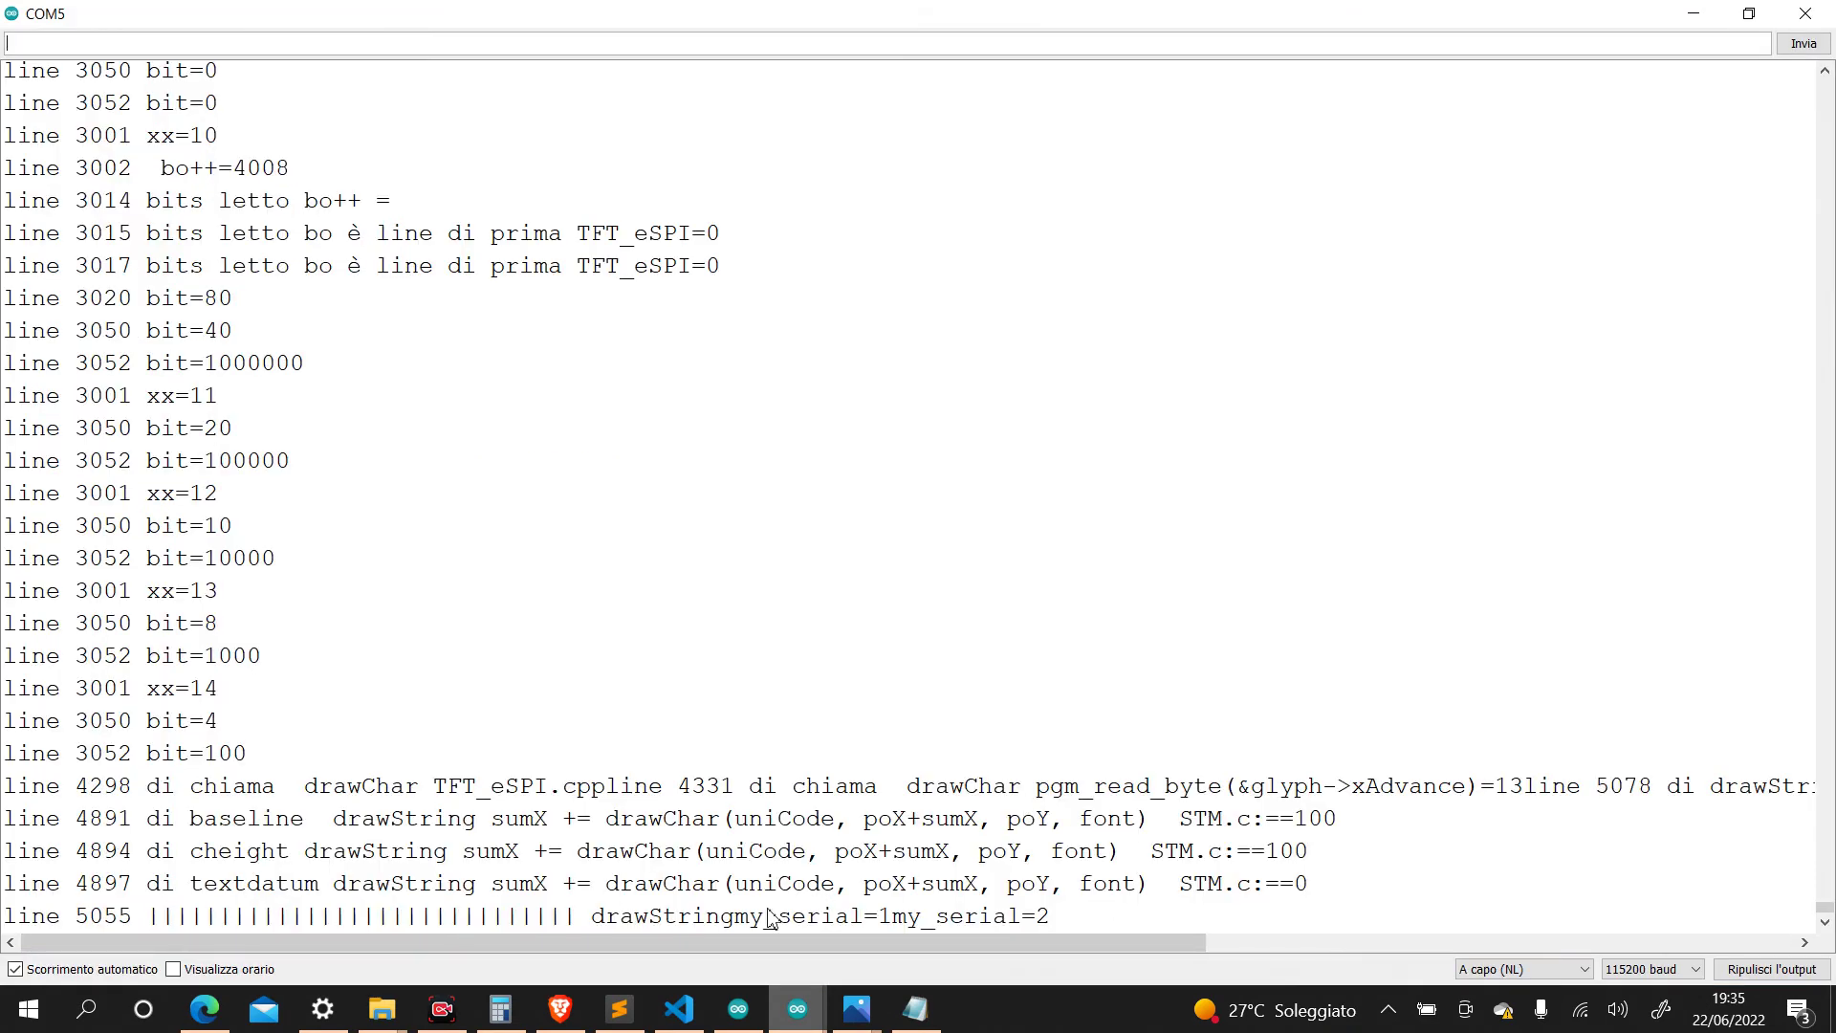
left_click_drag(732, 919, 1041, 938)
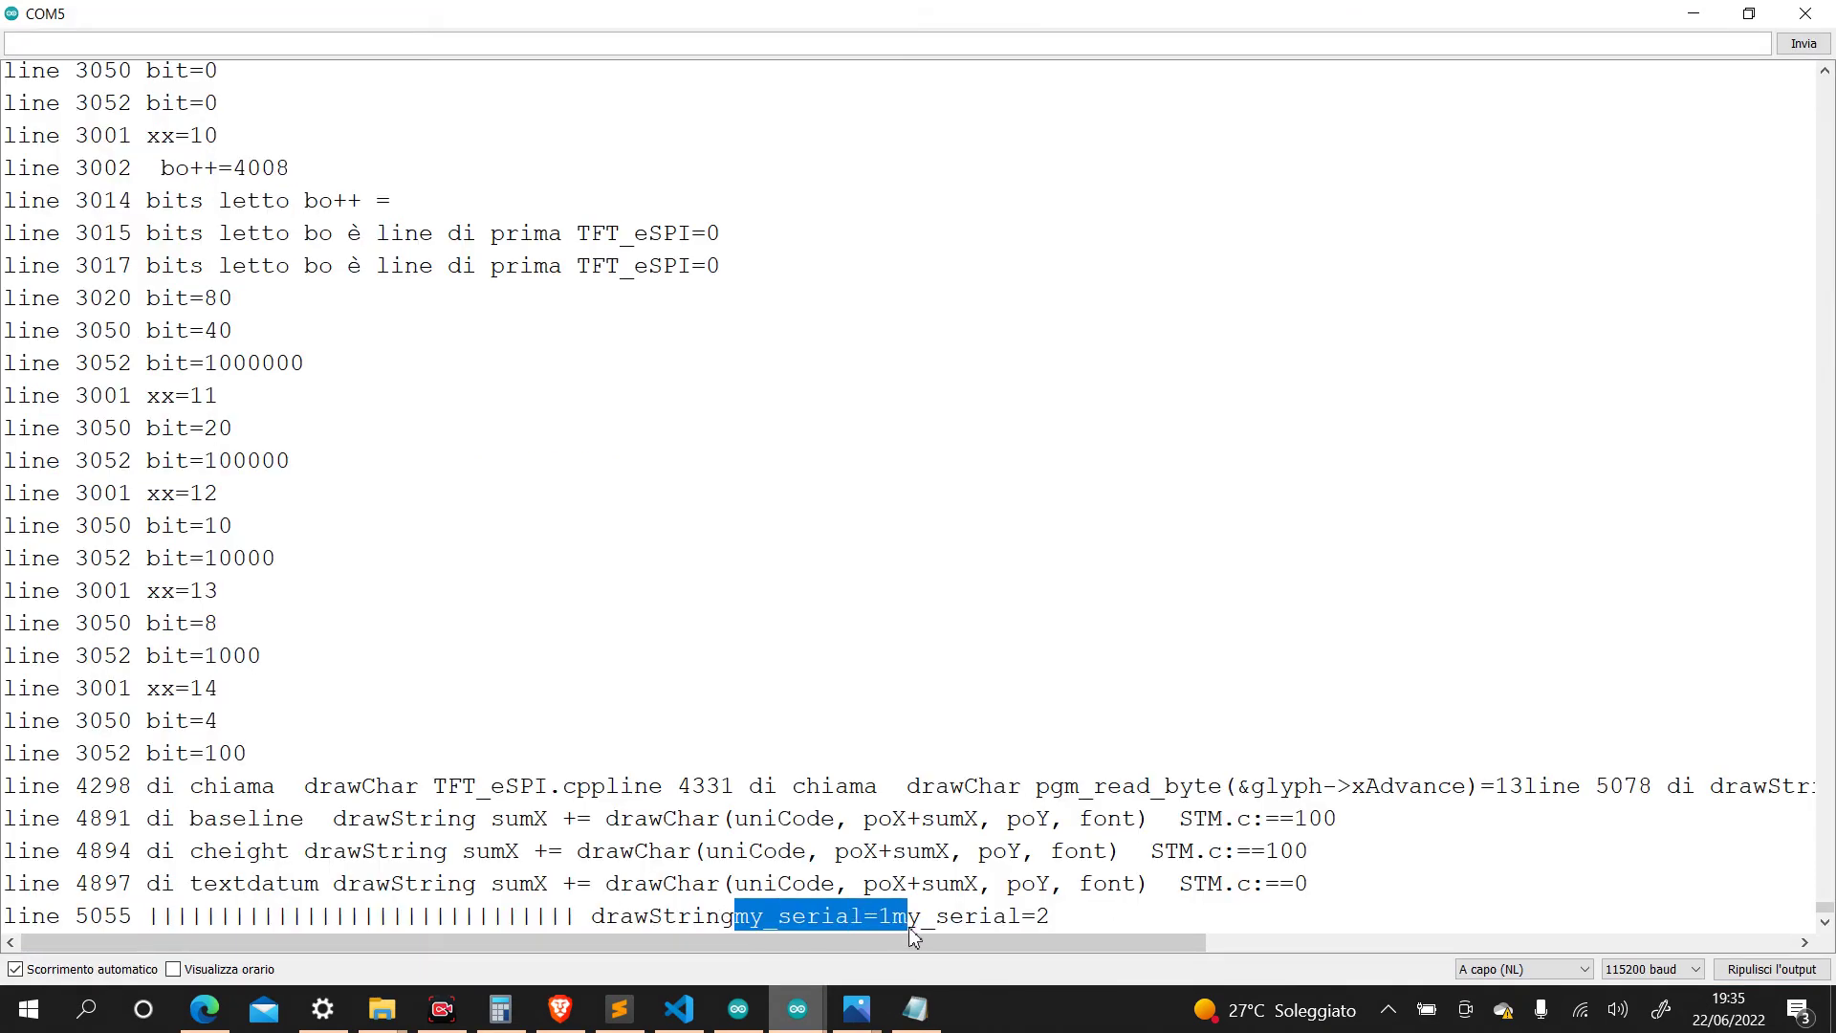
mouse_move(795, 1008)
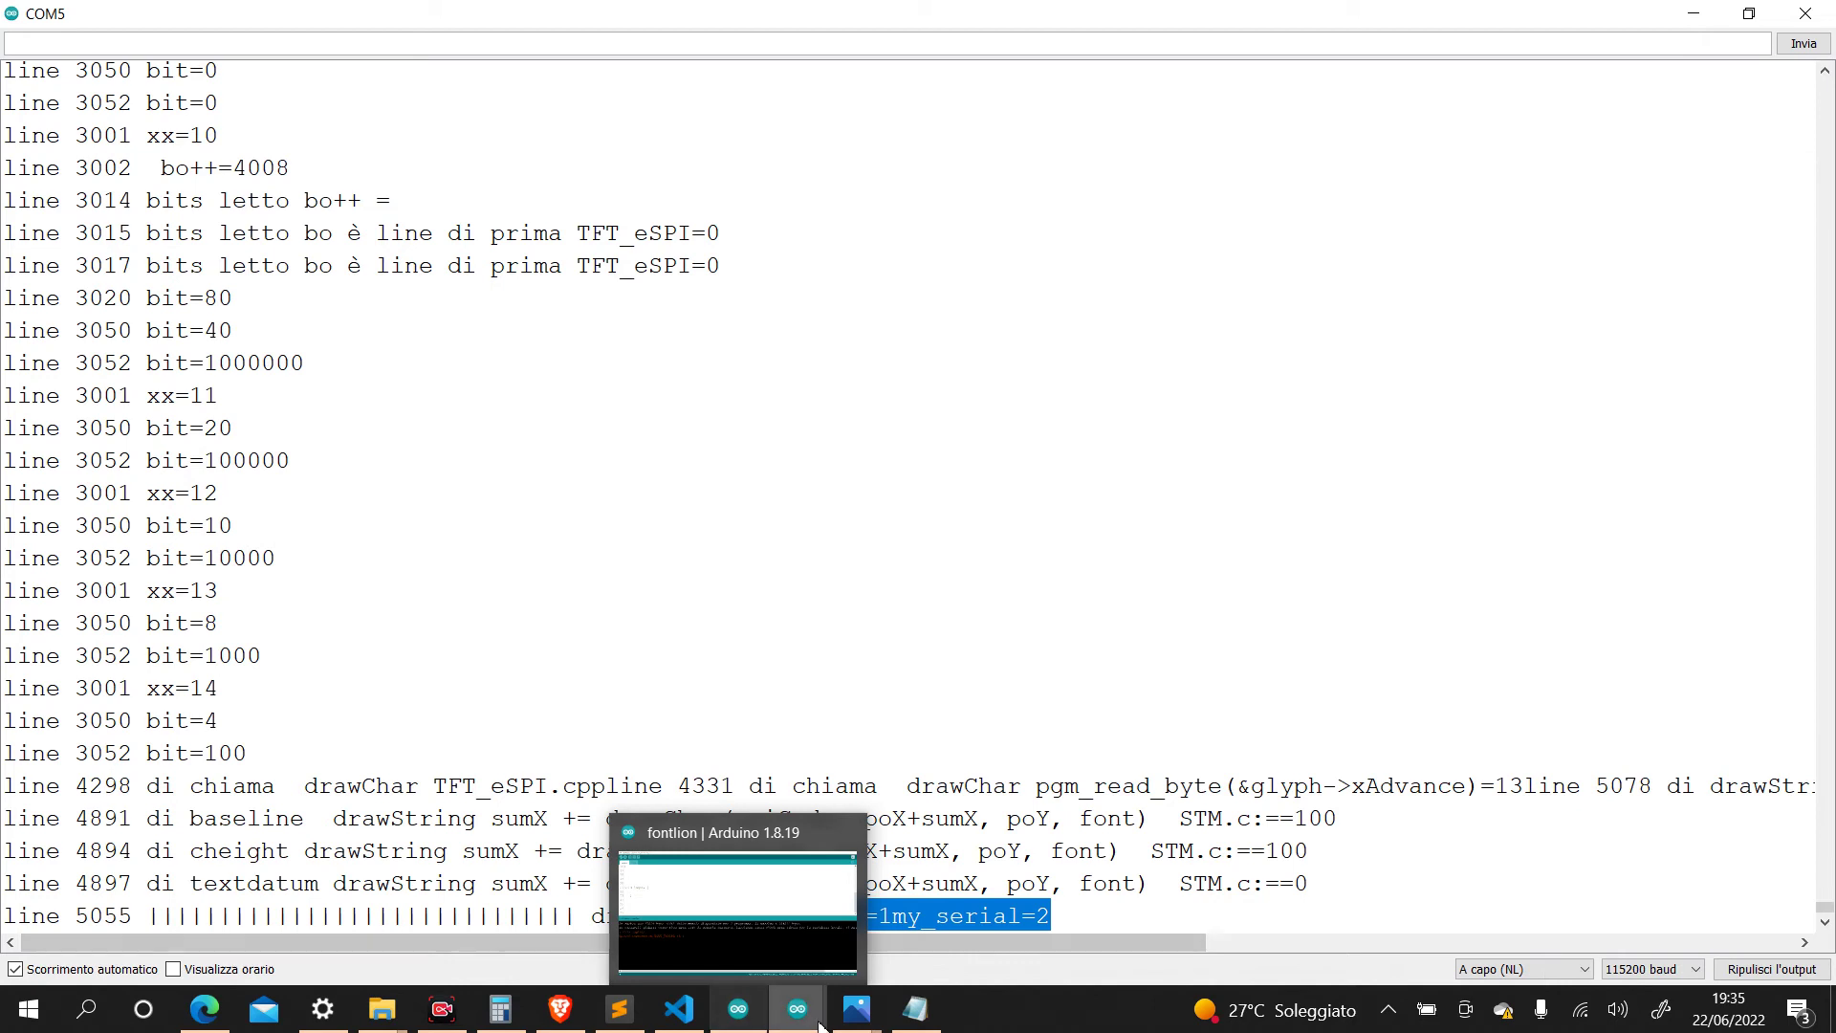
left_click(668, 904)
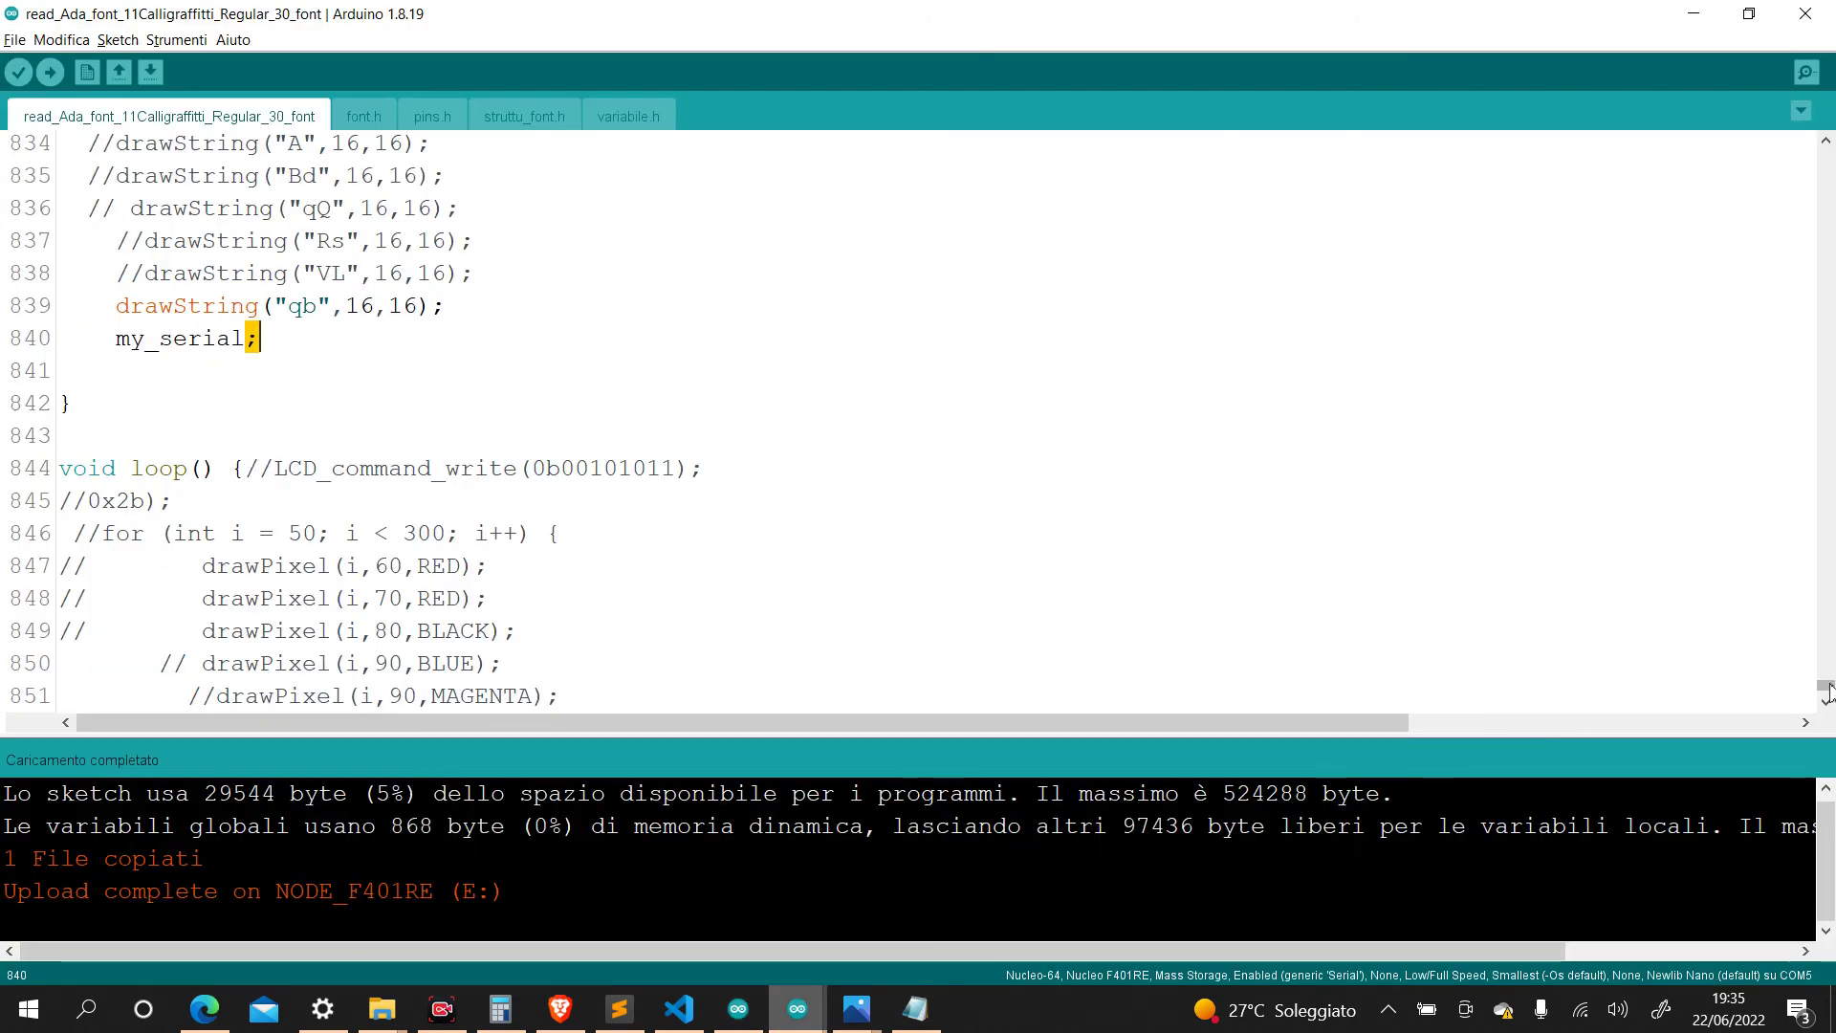
left_click(1830, 378)
left_click_drag(1827, 572, 1826, 143)
scroll(968, 291, "down", 6)
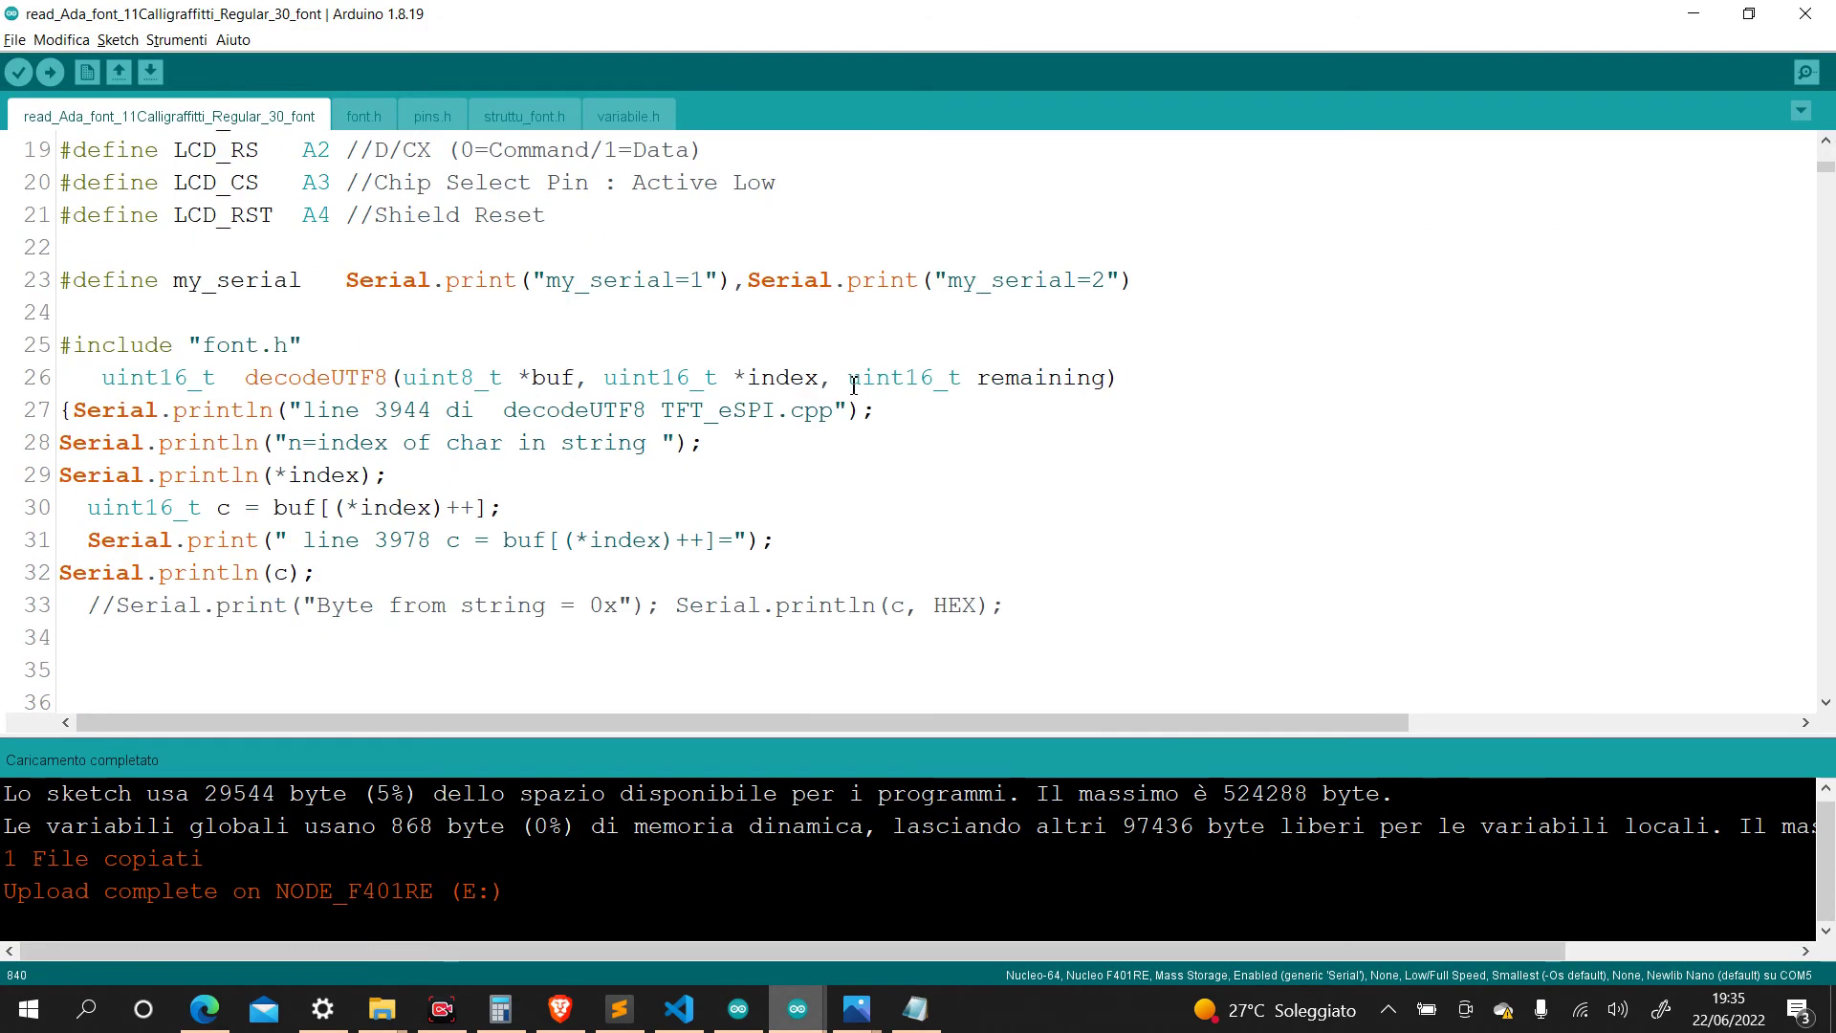
scroll(840, 400, "down", 1)
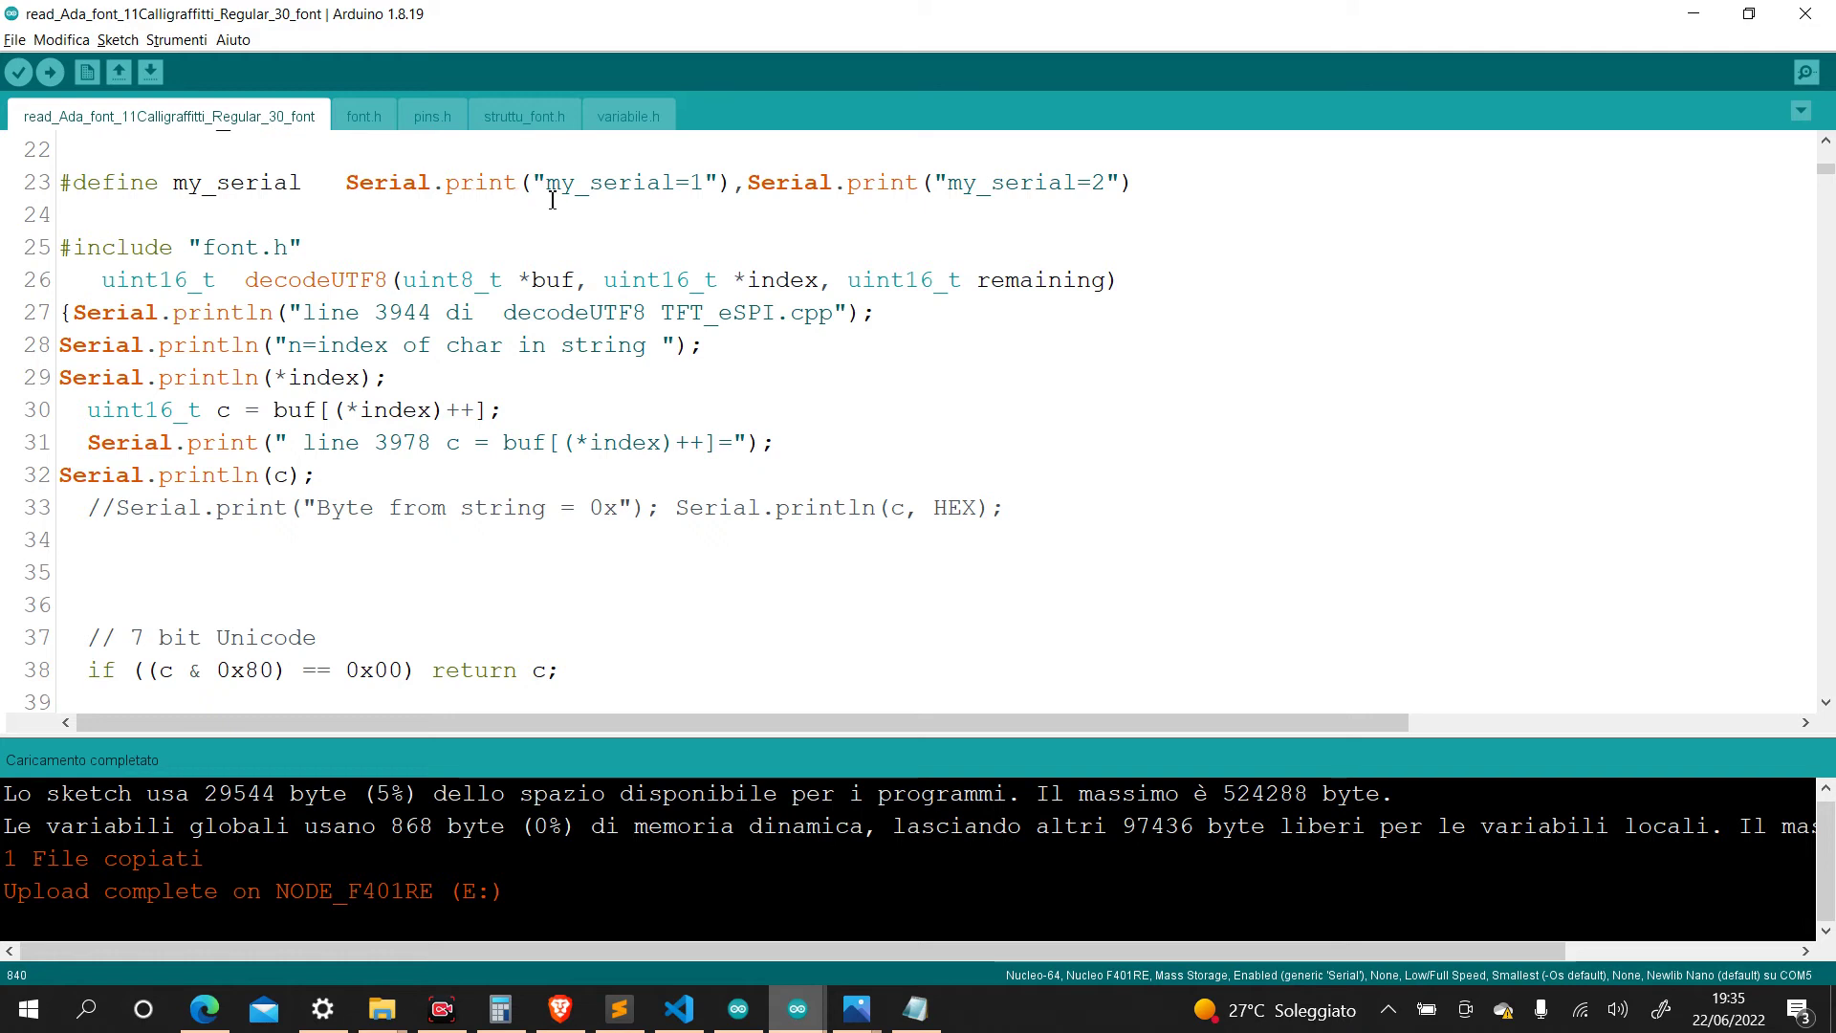